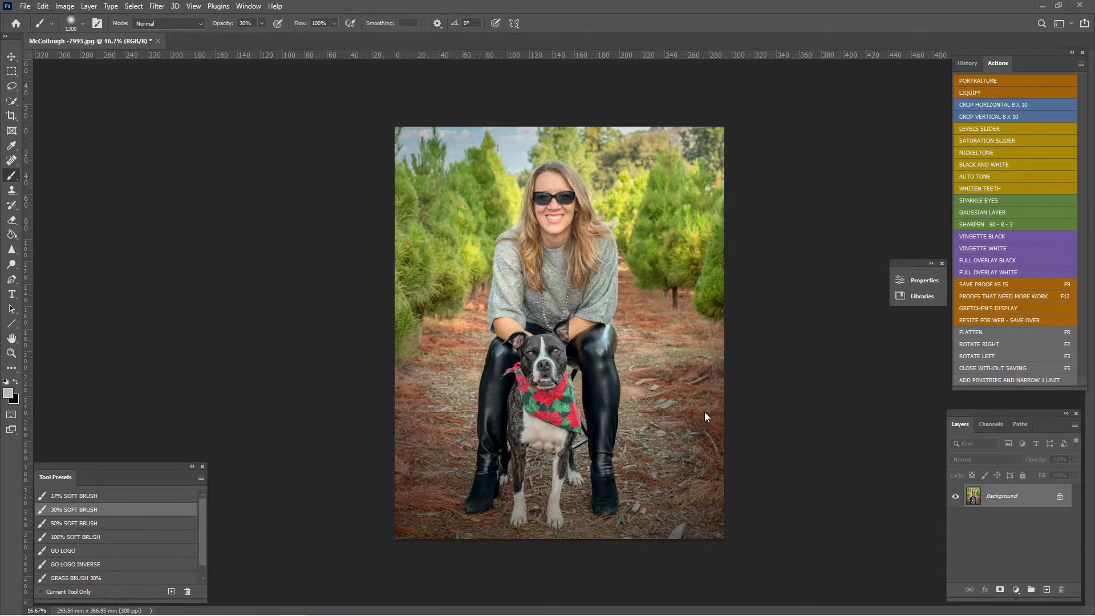
- Sample black from the leather pants and set the brush to Darken mode at 25% opacity
key("ctrl+plus")
key("ctrl+plus")
left_click_drag(697, 459, 728, 264)
key("ctrl+plus")
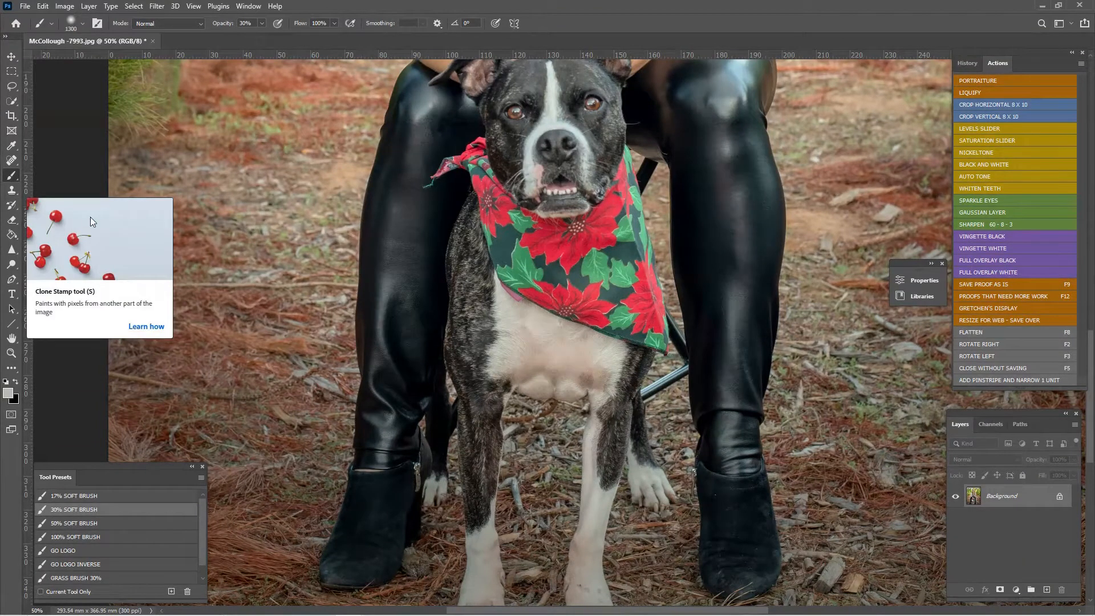
key("i")
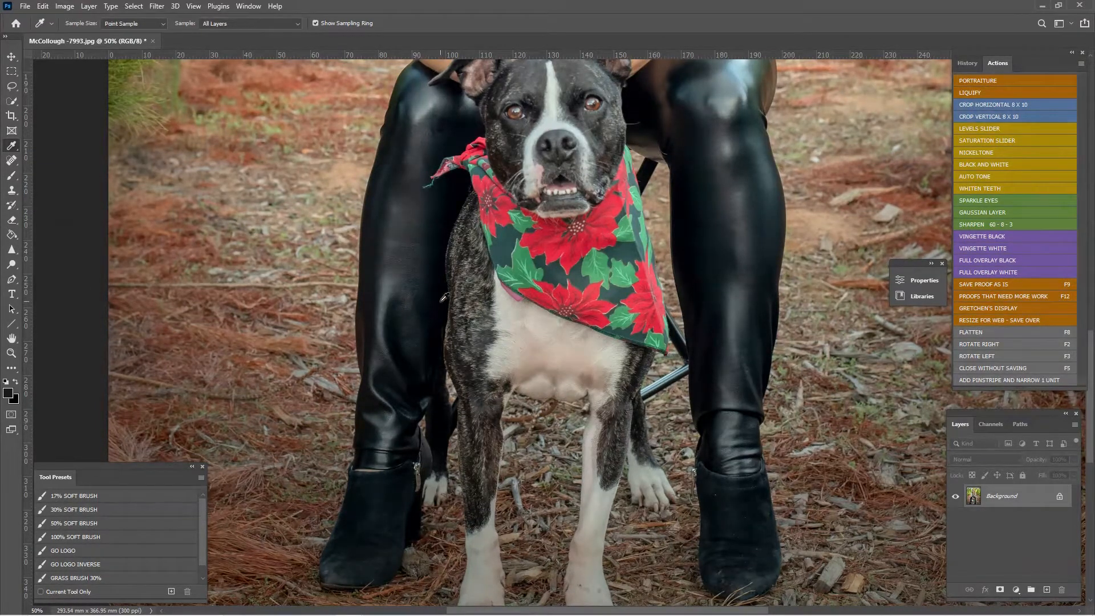
key("b")
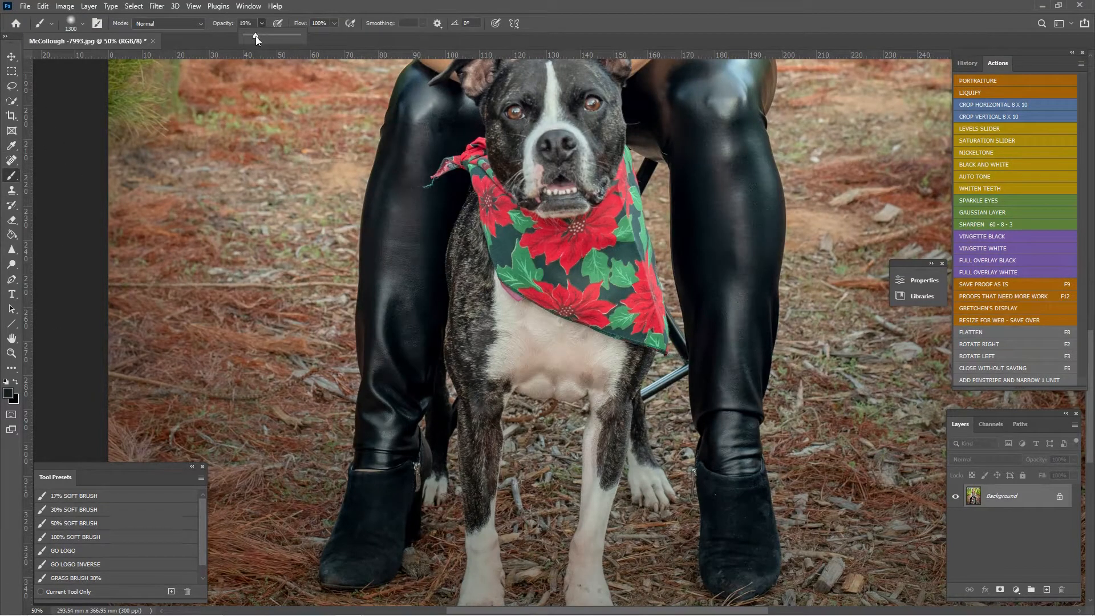
left_click(200, 27)
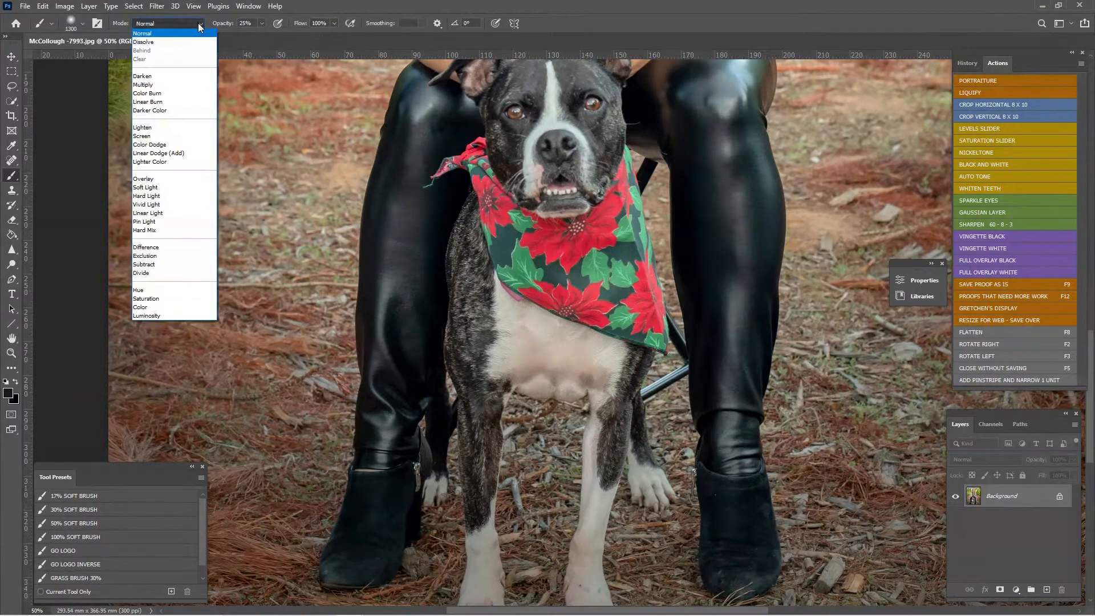
left_click(192, 73)
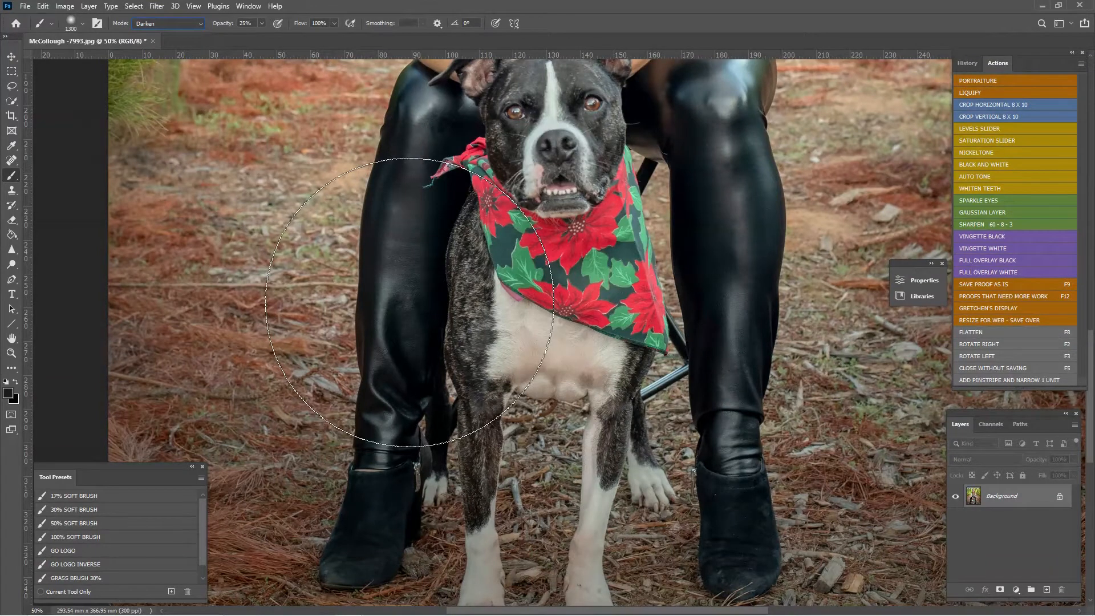
- Shrink the brush to 250 px and paint black over the shiny highlights on the leather pants
key("bracketleft")
key("bracketleft")
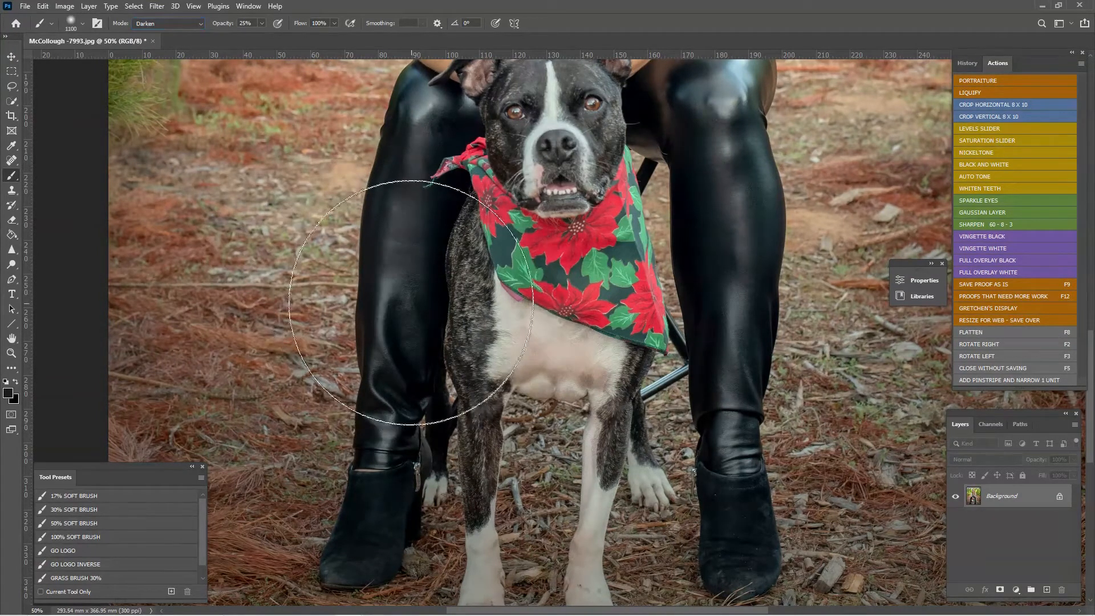
key("bracketleft")
key("bracketleft")
key("bracketleft")
key("bracketleft")
key("bracketleft")
key("bracketleft")
key("bracketleft")
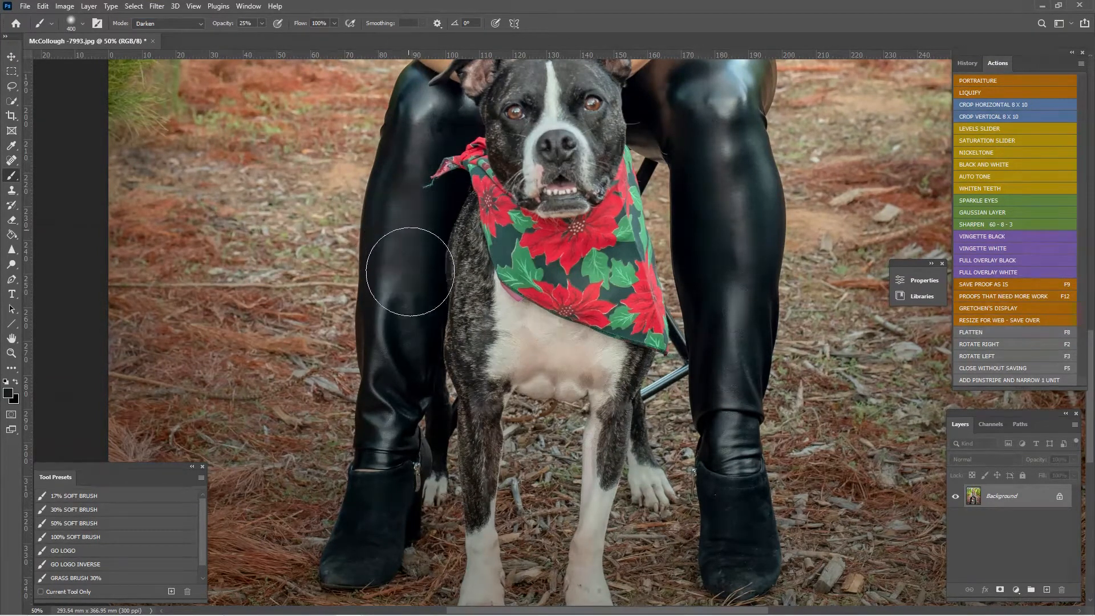
key("bracketleft")
key("bracketleft")
key("bracketleft")
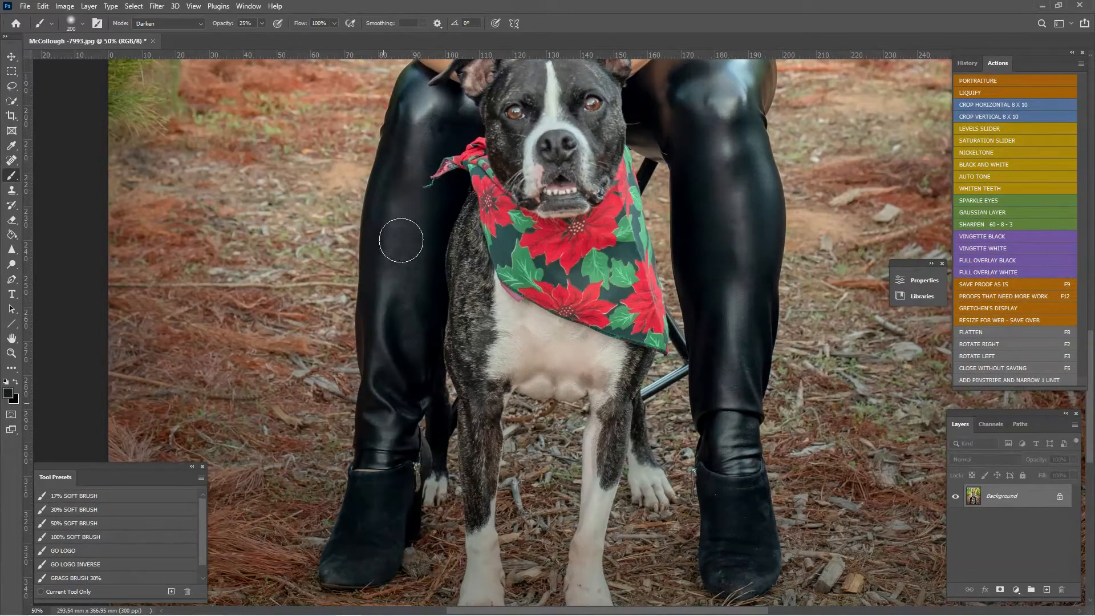
key("bracketright")
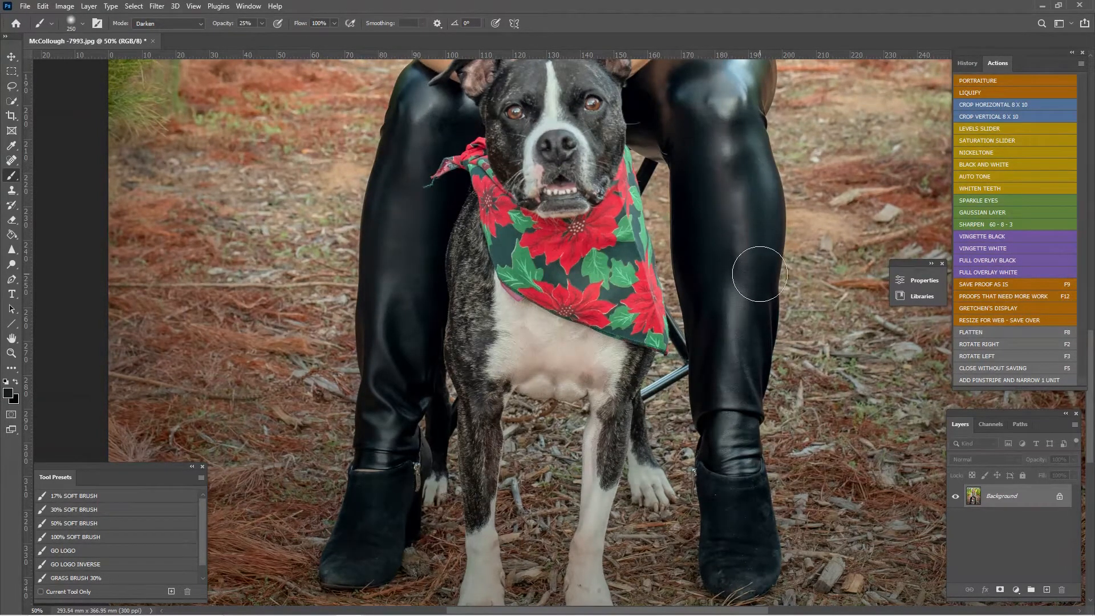
- Resample the dark leather tone and brush down the glare on the lower leg and knees
key("i")
key("b")
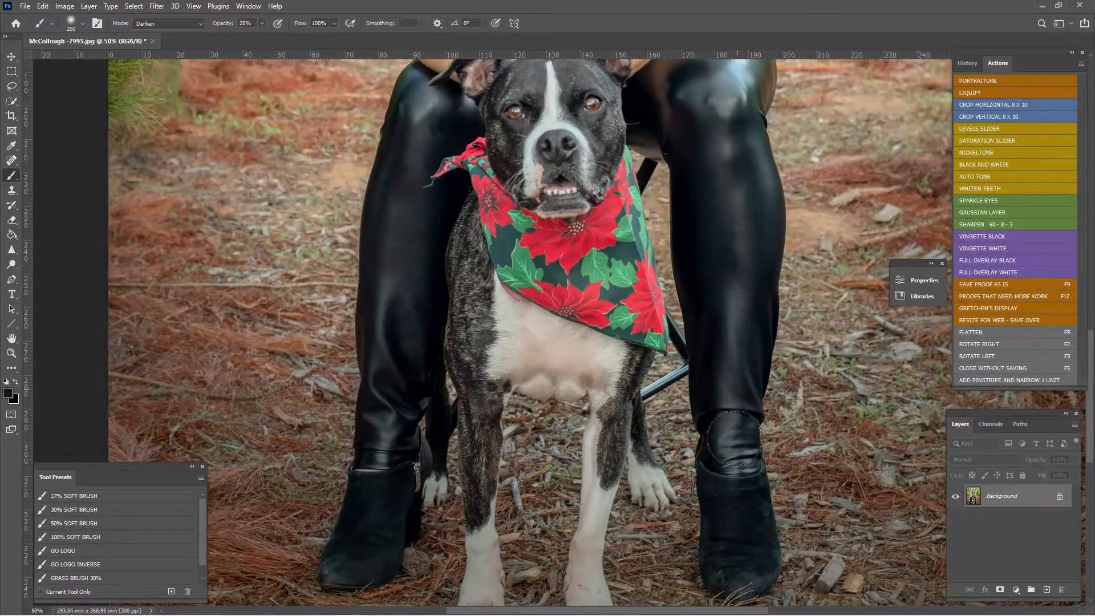
scroll(734, 342, "up", 3)
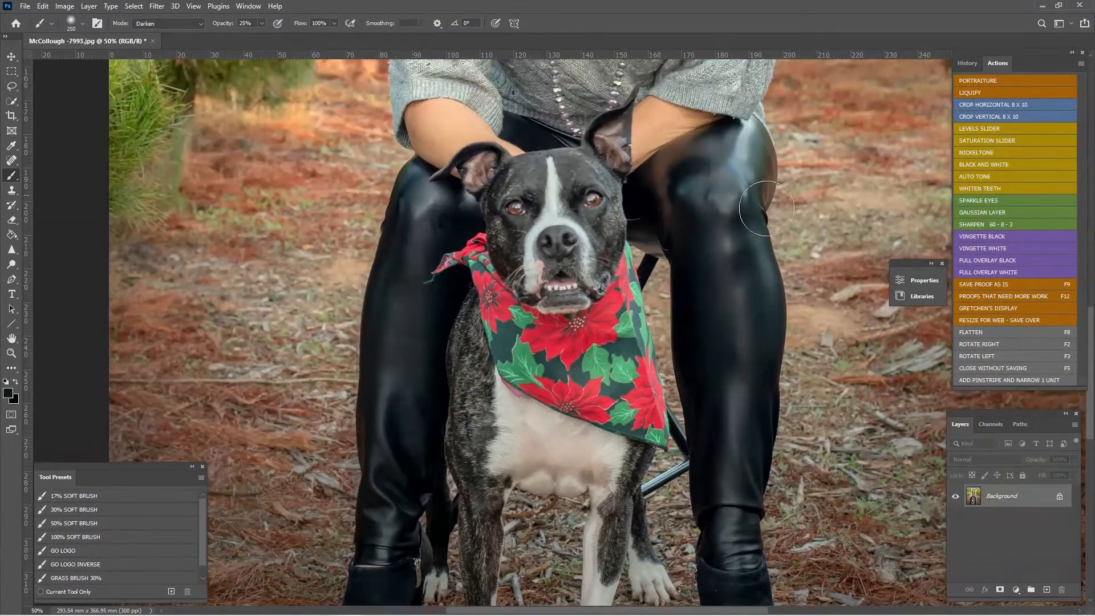
left_click_drag(417, 333, 448, 256)
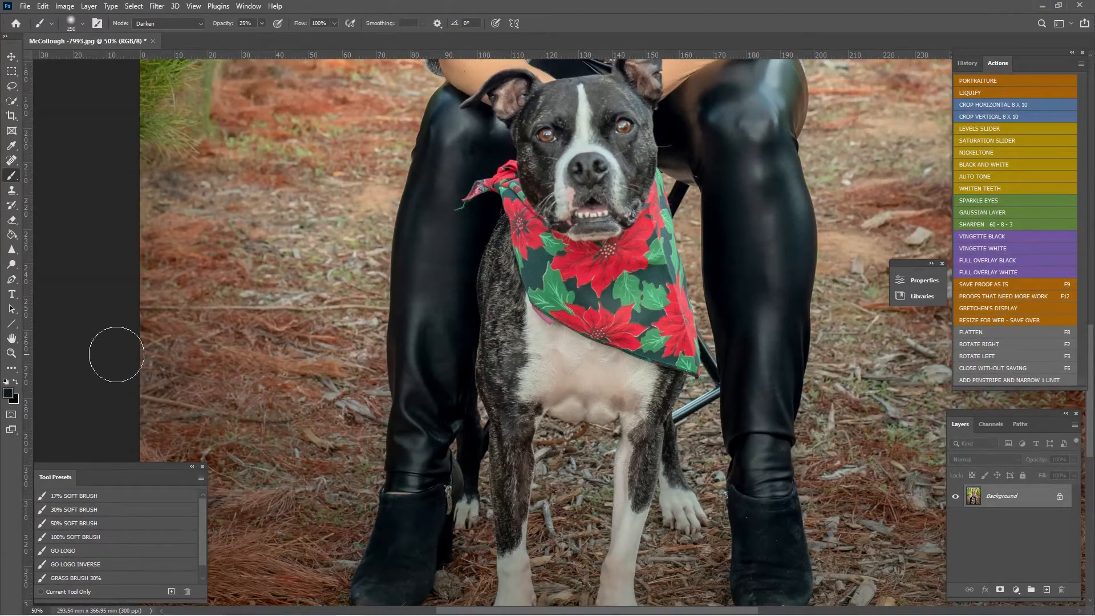
left_click_drag(747, 467, 702, 450)
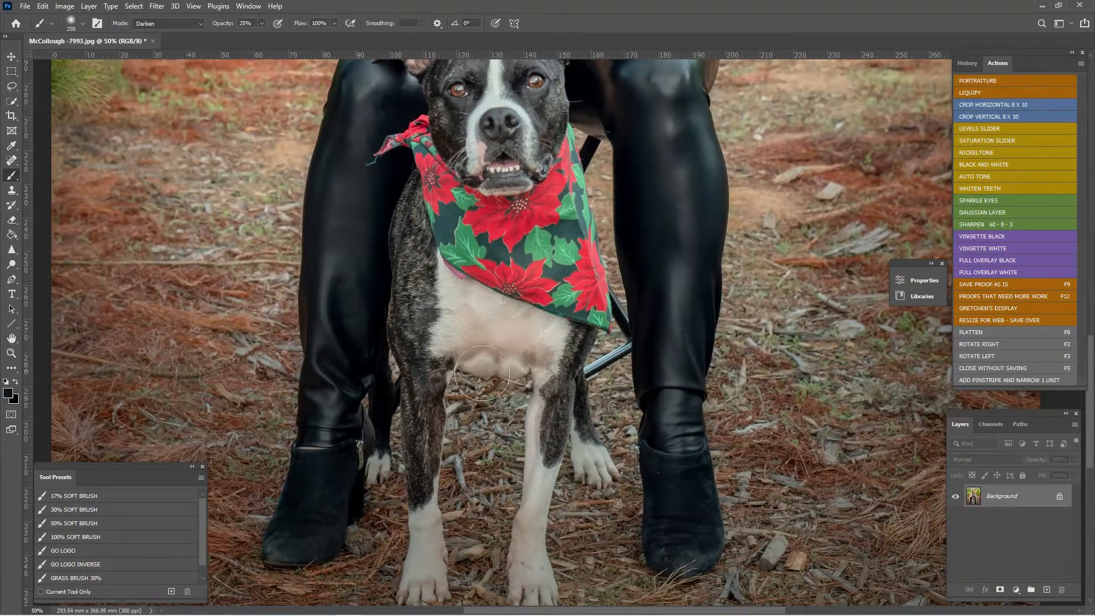
- Set the Clone Stamp to Lighten mode at 39% opacity with a much smaller brush and retouch the leather pants
left_click(8, 195)
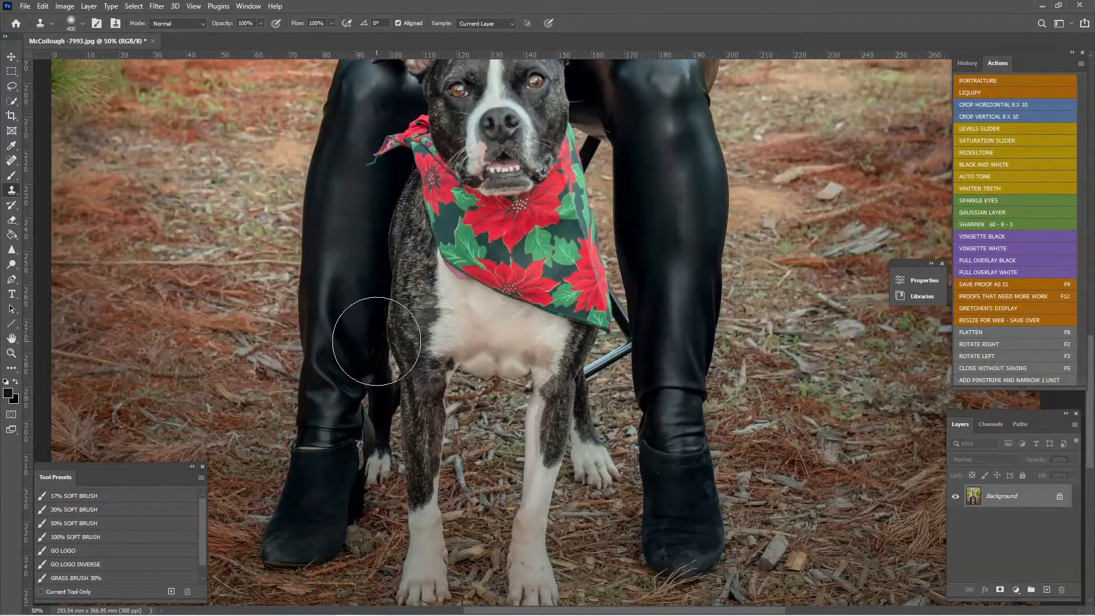
left_click(190, 26)
left_click(183, 117)
left_click(260, 23)
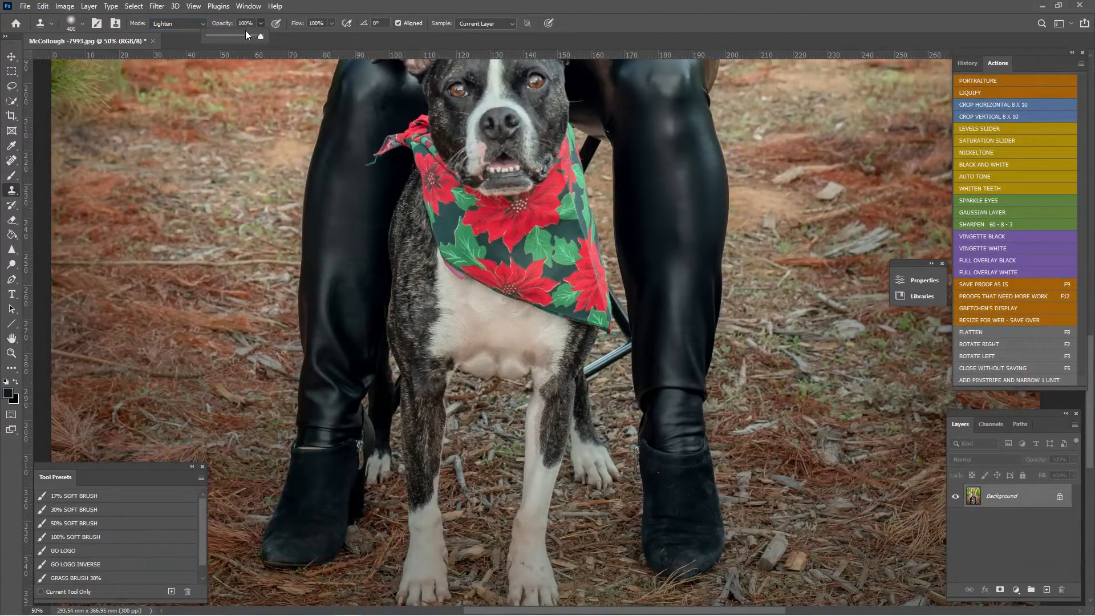
left_click(223, 35)
key("bracketleft")
key("bracketleft")
key("bracketleft")
key("bracketleft")
key("bracketleft")
key("bracketleft")
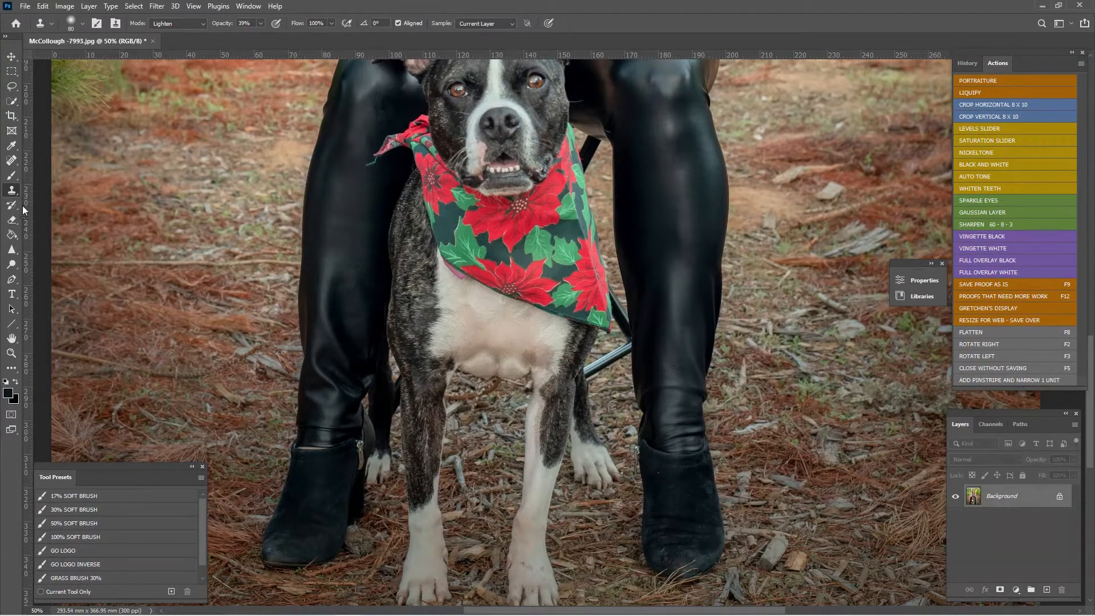
- Remove creases above the boot on the image's right-hand leg with a content-aware Spot Healing Brush at size 45
right_click(10, 162)
left_click(57, 157)
key("bracketleft")
key("bracketleft")
key("bracketleft")
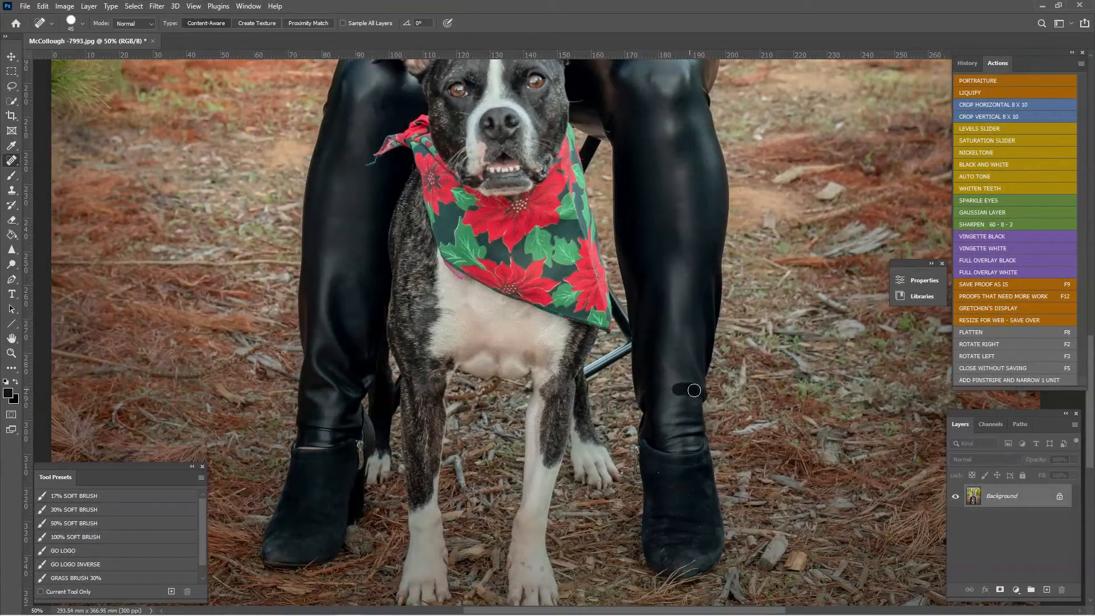
left_click_drag(694, 390, 697, 392)
scroll(547, 366, "up", 1)
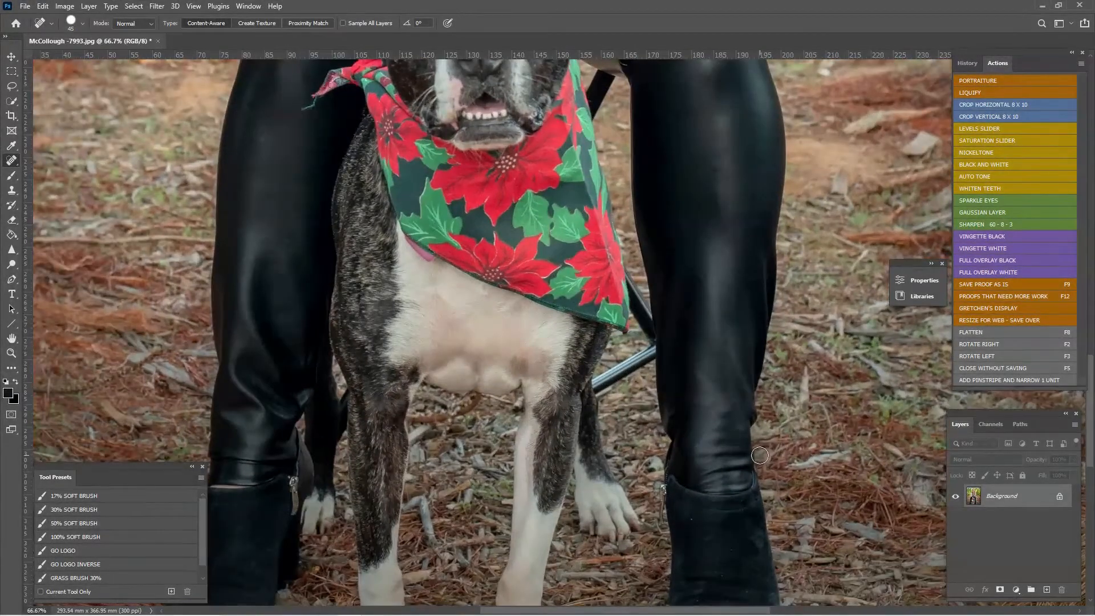
- Open the photo in the Liquify filter and bring the lower legs into close view
left_click(153, 7)
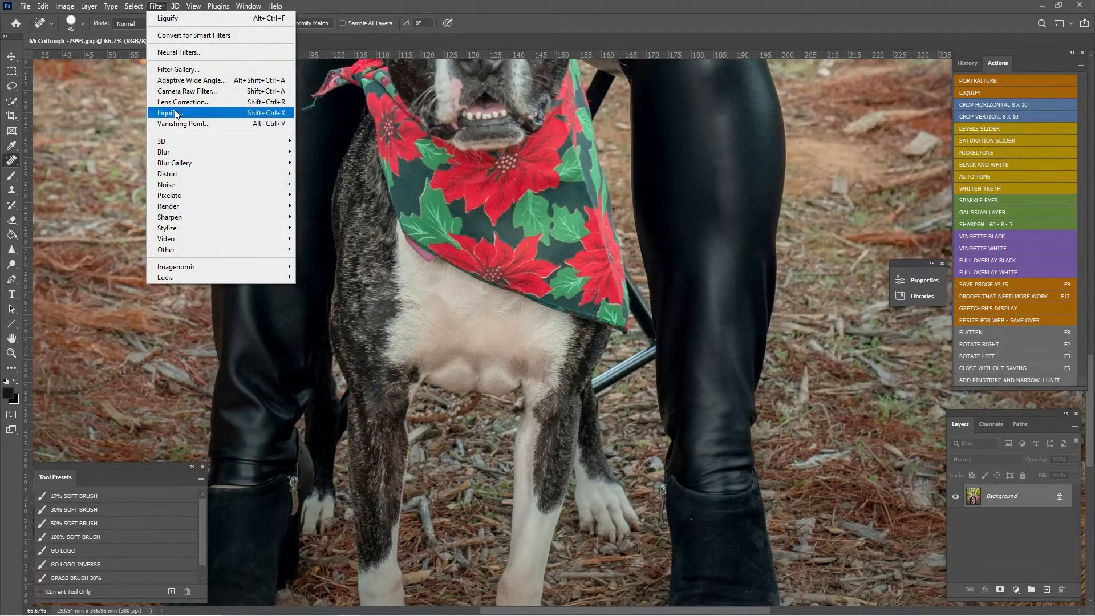
left_click(176, 113)
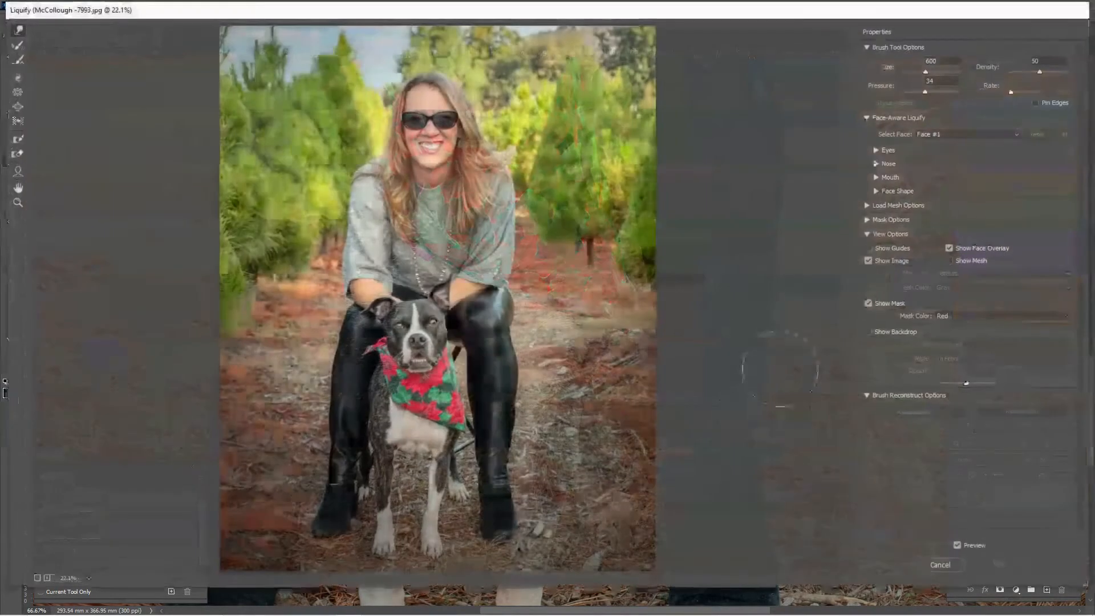
key("ctrl+plus")
key("ctrl+plus")
key("ctrl+plus")
mouse_move(601, 491)
left_mouse_down()
mouse_move(665, 247)
mouse_move(656, 182)
left_mouse_up()
key("ctrl+plus")
key("ctrl+plus")
- Smooth the inner edge of the right-hand leg above the boot with the Forward Warp brush, using sizes 80 and 100
key("bracketleft")
key("bracketleft")
key("bracketleft")
key("bracketleft")
key("bracketleft")
key("bracketleft")
key("bracketleft")
key("bracketleft")
key("bracketleft")
key("bracketleft")
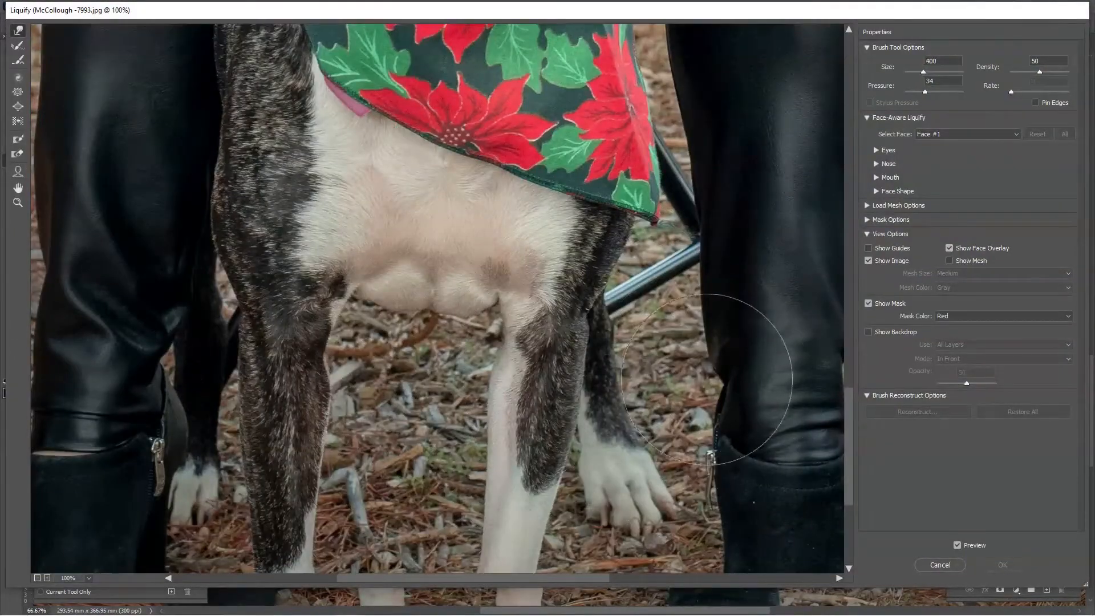
key("ctrl+minus")
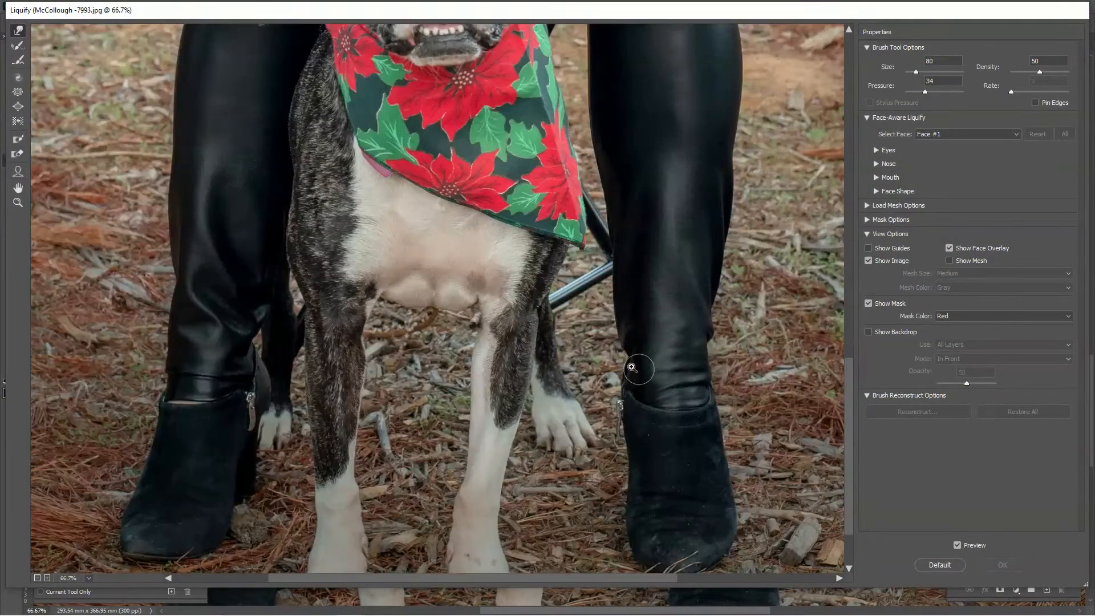
key("ctrl+plus")
left_click_drag(737, 392, 727, 382)
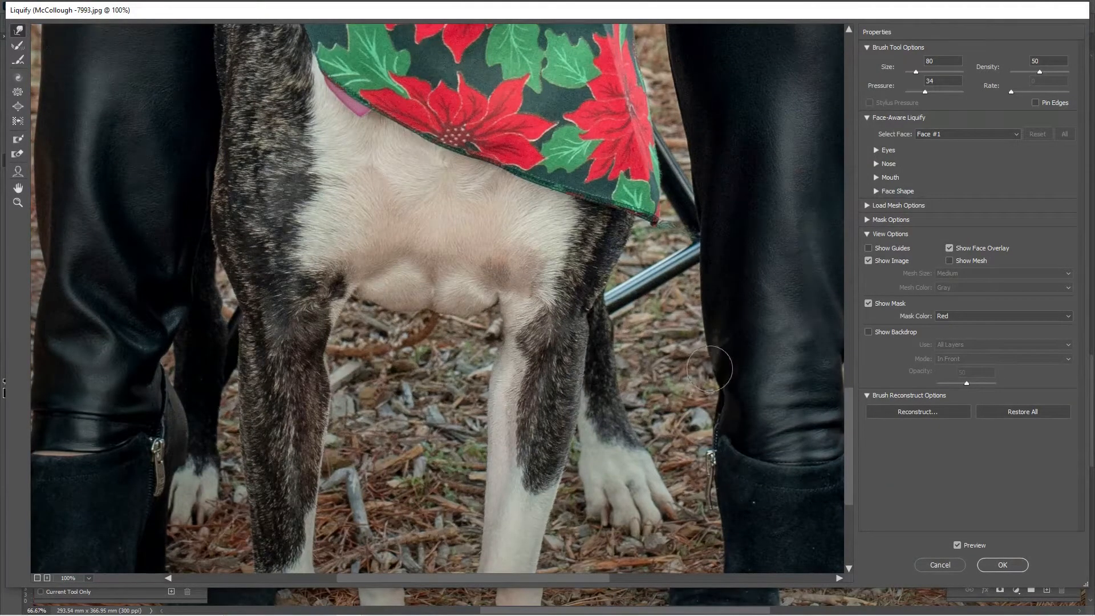
key("bracketright")
key("bracketright")
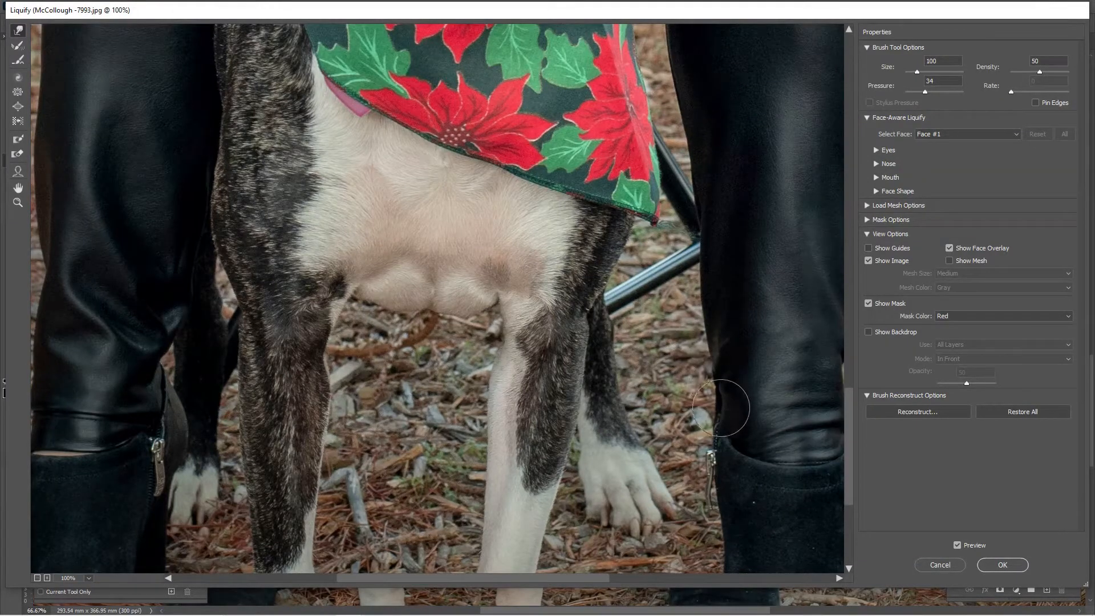
- Push in the outer edge of the right-hand leg, using warp brush sizes 90 and 200
scroll(705, 385, "right", 5)
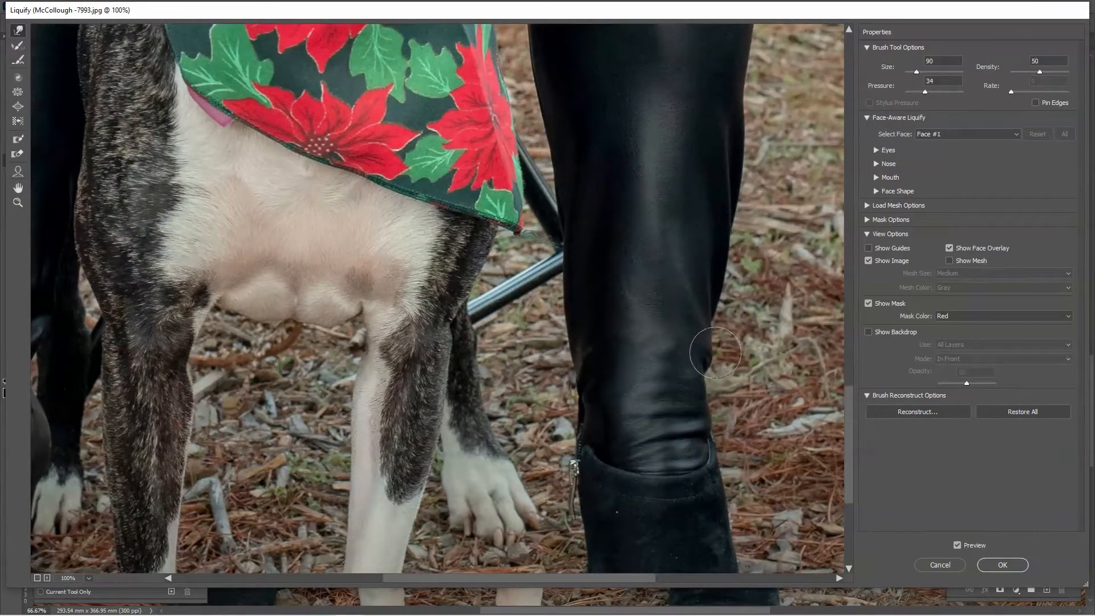
key("ctrl+minus")
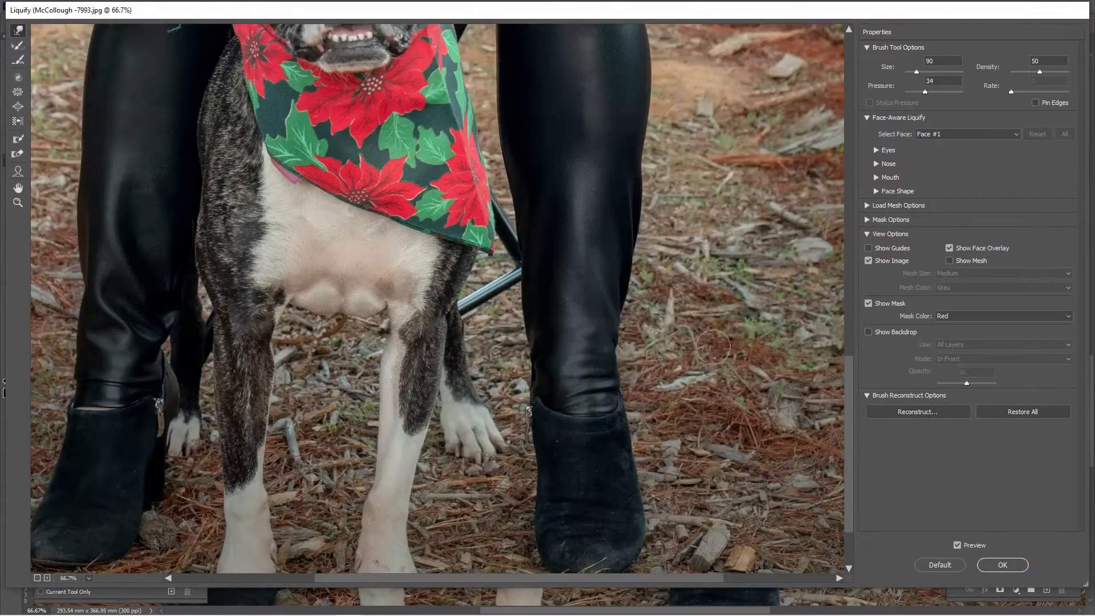
key("bracketright")
key("bracketright")
key("bracketright")
key("bracketright")
key("bracketright")
left_click_drag(658, 206, 640, 185)
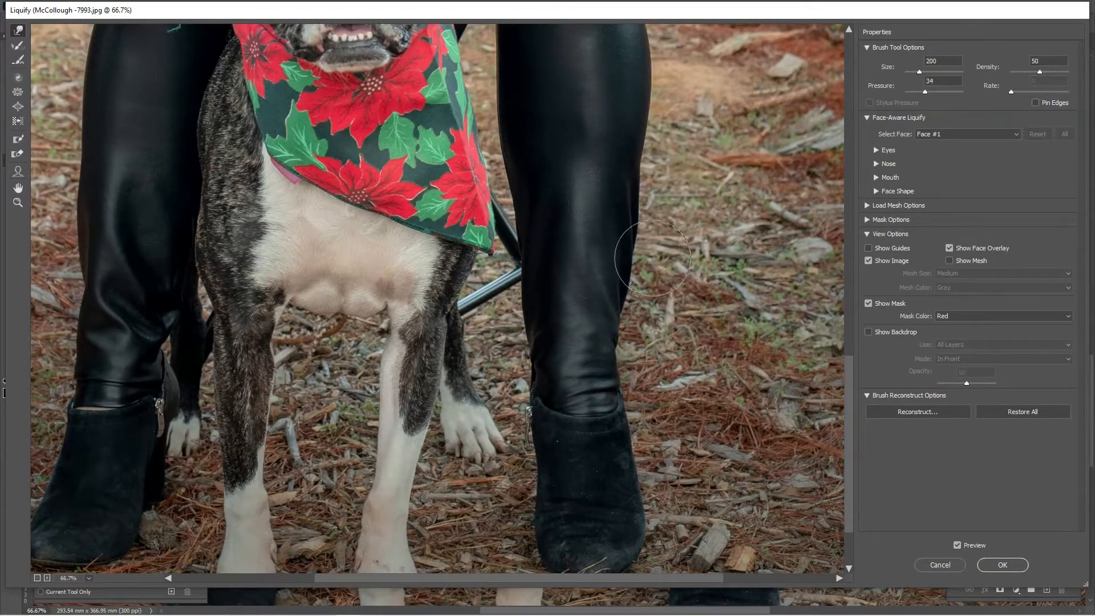
left_click_drag(646, 293, 642, 293)
- Shrink the warp brush to about 50 and smooth the bumps on the right-hand leg's outer edge just above the boot
key("ctrl+minus")
key("ctrl+plus")
key("bracketleft")
key("bracketleft")
key("bracketleft")
key("bracketleft")
key("bracketleft")
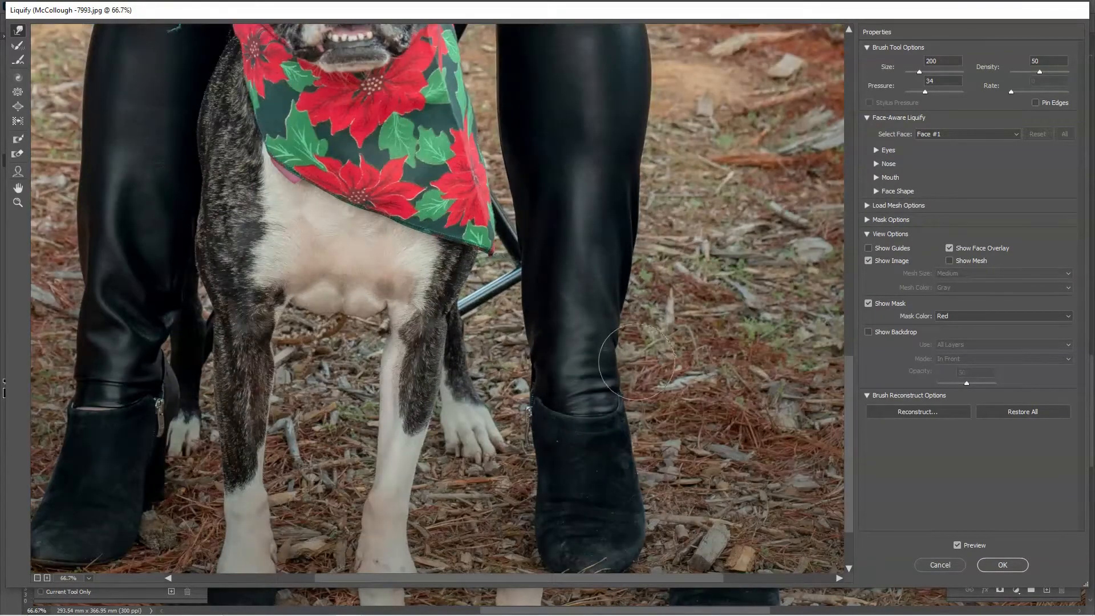
key("bracketleft")
key("bracketleft")
key("bracketleft")
key("ctrl+plus")
key("bracketleft")
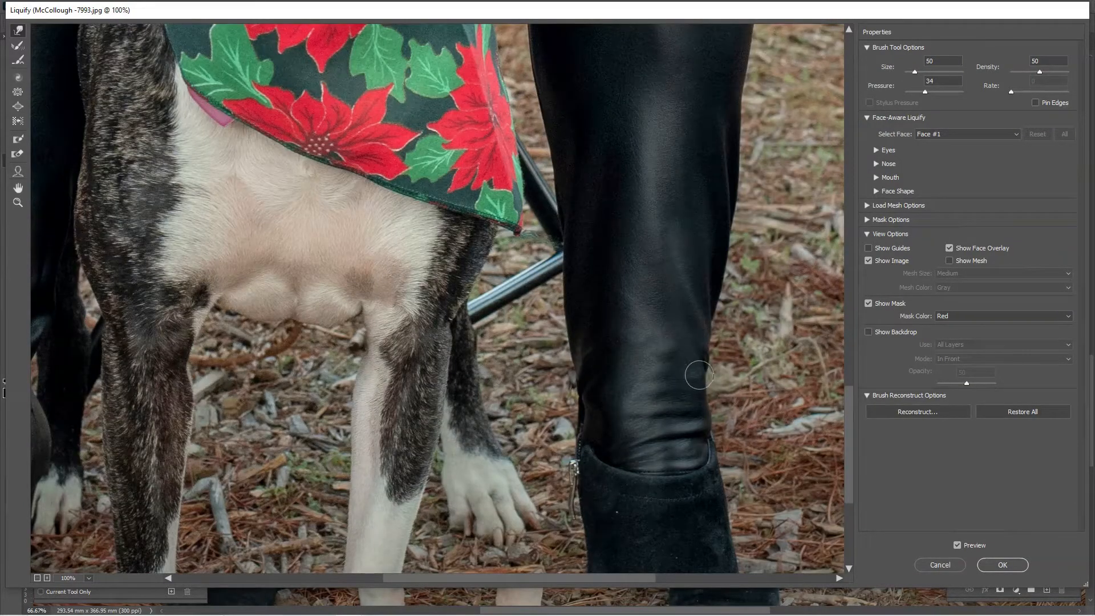
key("bracketright")
- Enlarge the warp brush to 300 and even out the outer calf contour of the right-hand leg
left_click_drag(757, 312, 712, 344)
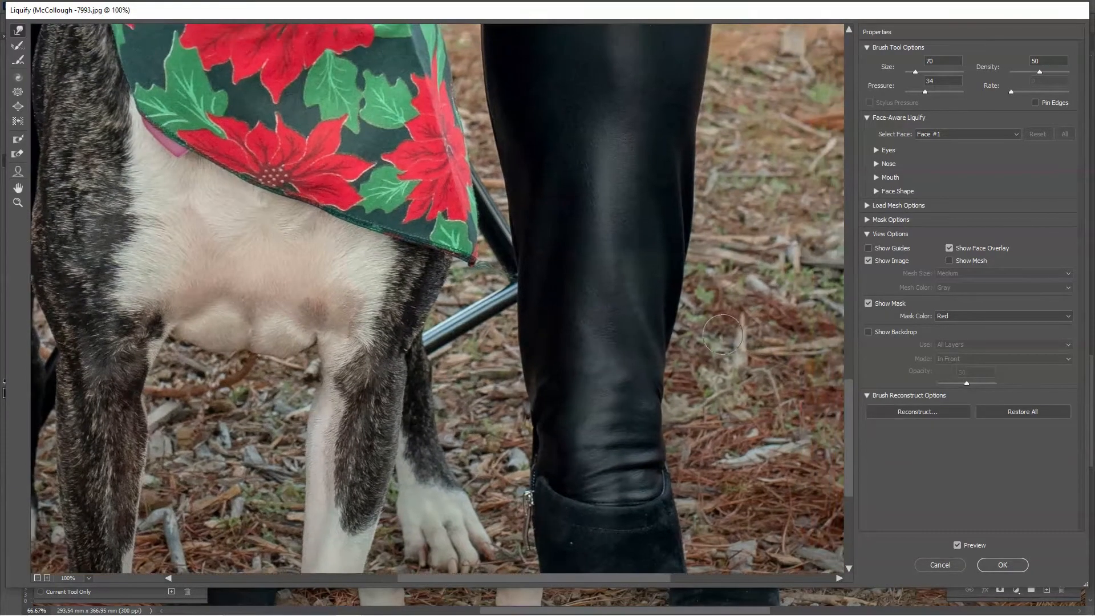
key("bracketright")
key("bracketright")
key("bracketright")
left_click(715, 258, "ctrl+alt")
key("bracketright")
key("bracketright")
key("bracketright")
key("bracketright")
key("bracketright")
key("bracketright")
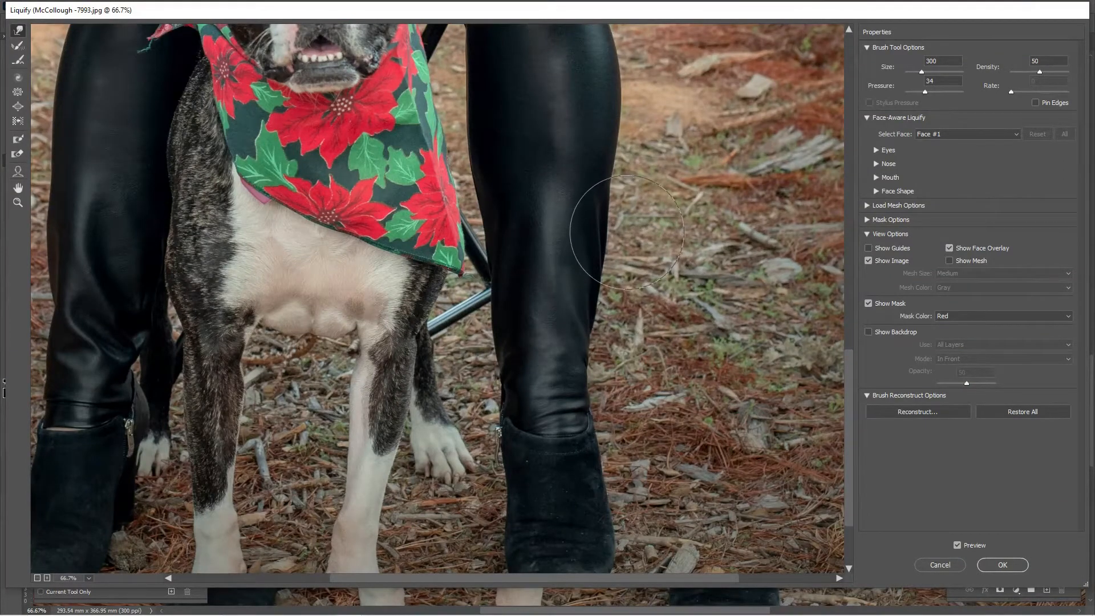
- Enlarge the warp brush to 1100 and nudge the overall outer contour of the right-hand leg inward
key("ctrl+minus")
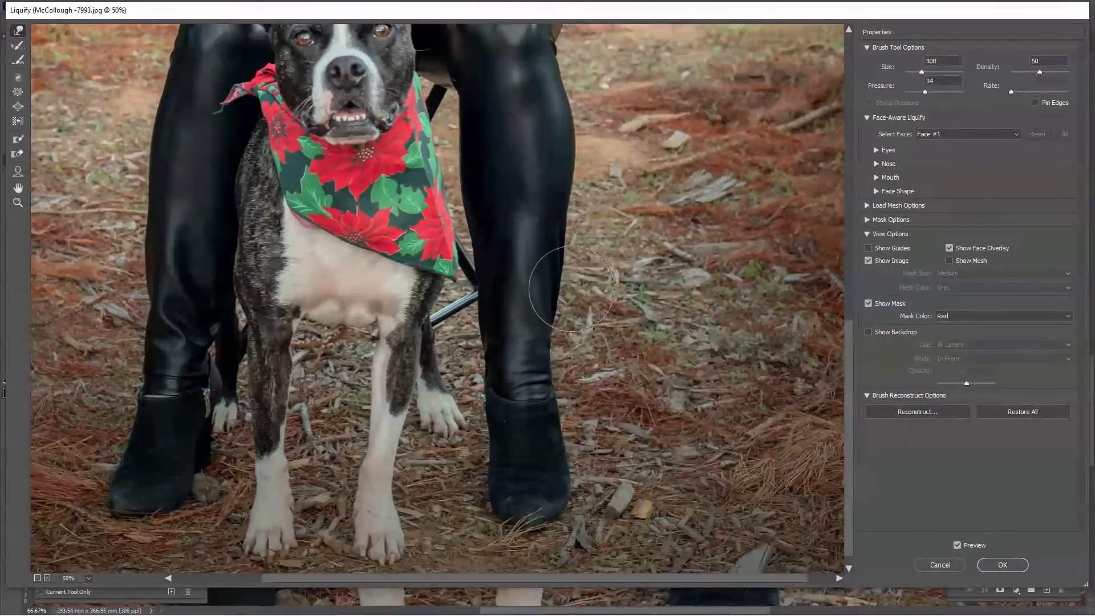
key("ctrl+minus")
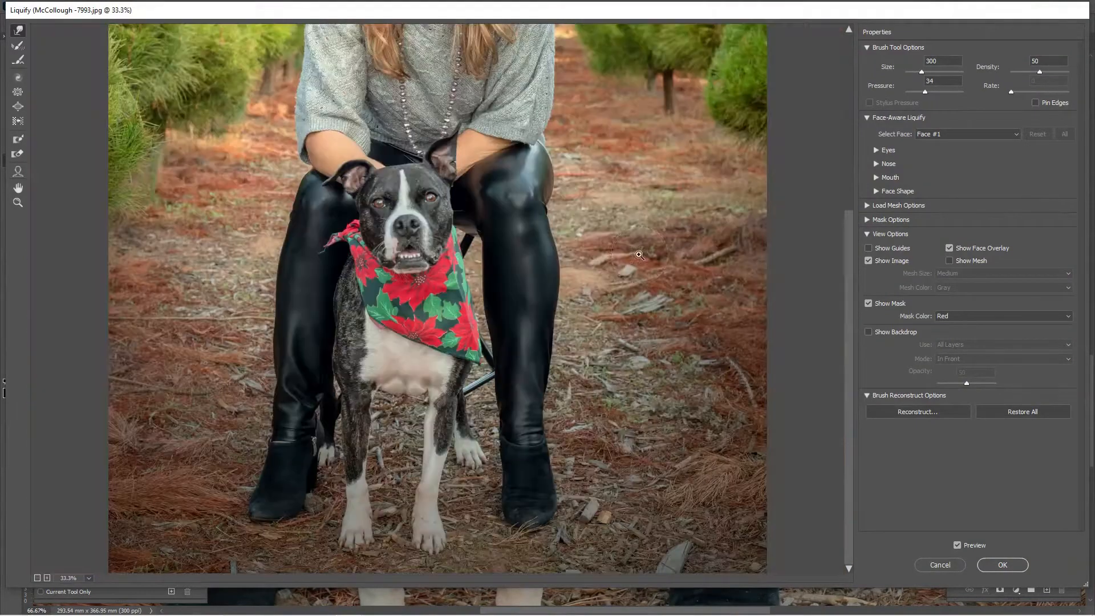
key("bracketright")
key("bracketright")
key("bracketright")
key("bracketright")
key("bracketright")
key("bracketright")
key("bracketright")
key("bracketright")
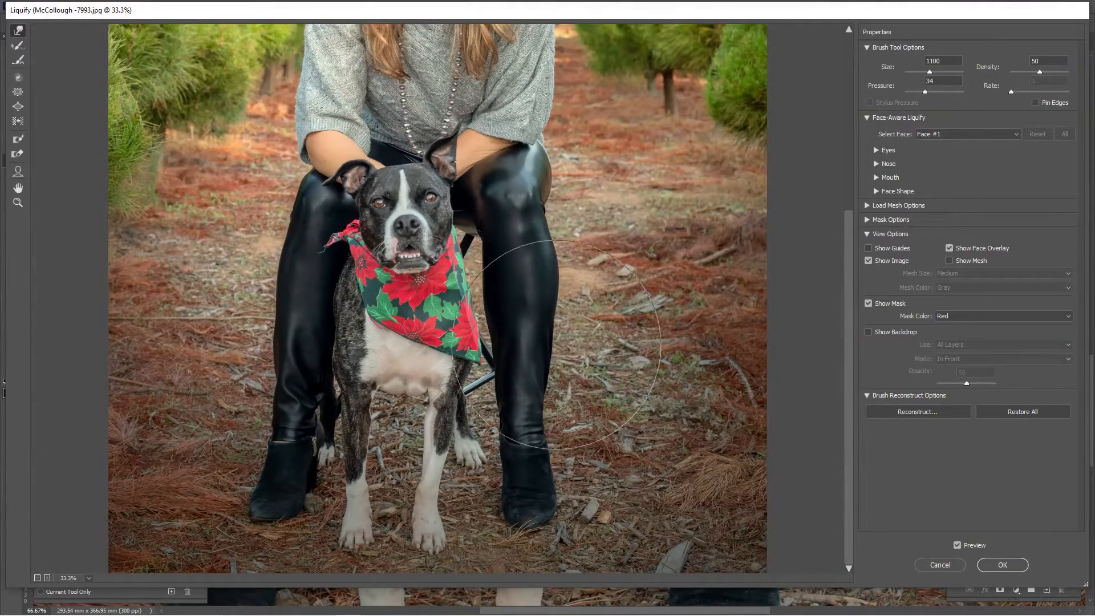
key("ctrl+plus")
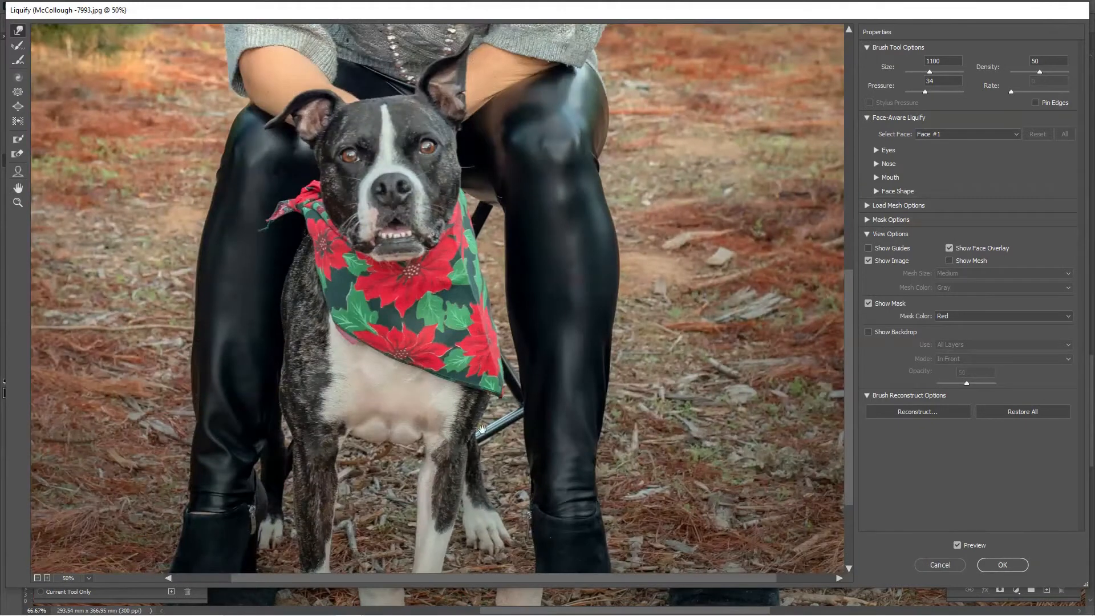
- Shrink the warp brush through 300 and 200 to 175 and smooth the outer calf edge of the left-hand leg
key("bracketleft")
key("bracketleft")
key("bracketleft")
key("bracketleft")
key("bracketleft")
key("bracketleft")
key("bracketleft")
key("bracketleft")
key("bracketleft")
key("bracketleft")
key("bracketright")
key("bracketright")
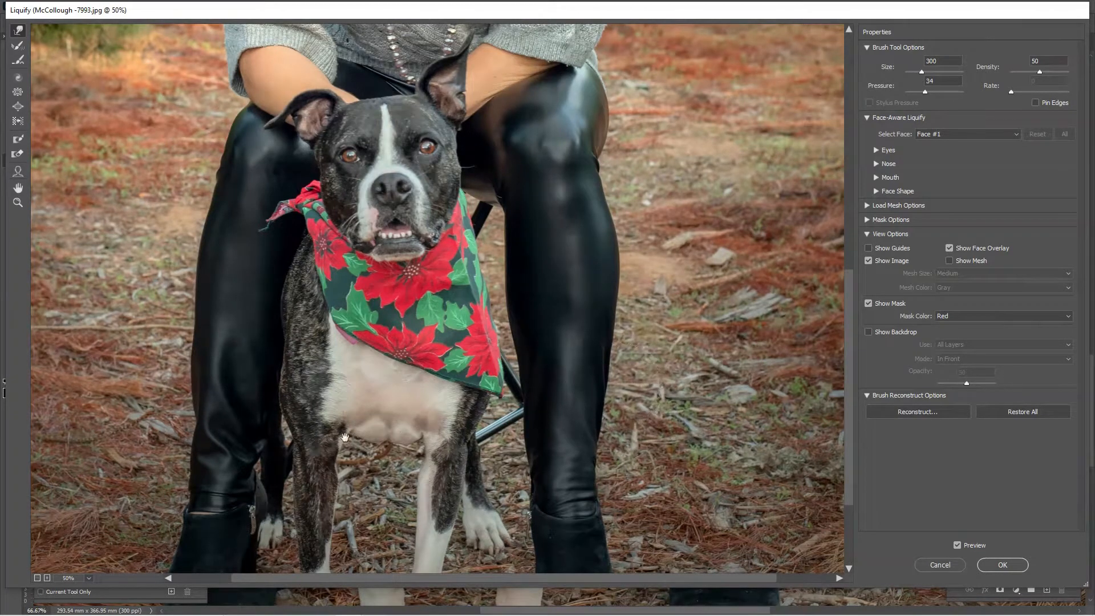
left_click_drag(389, 442, 476, 412)
key("ctrl+plus")
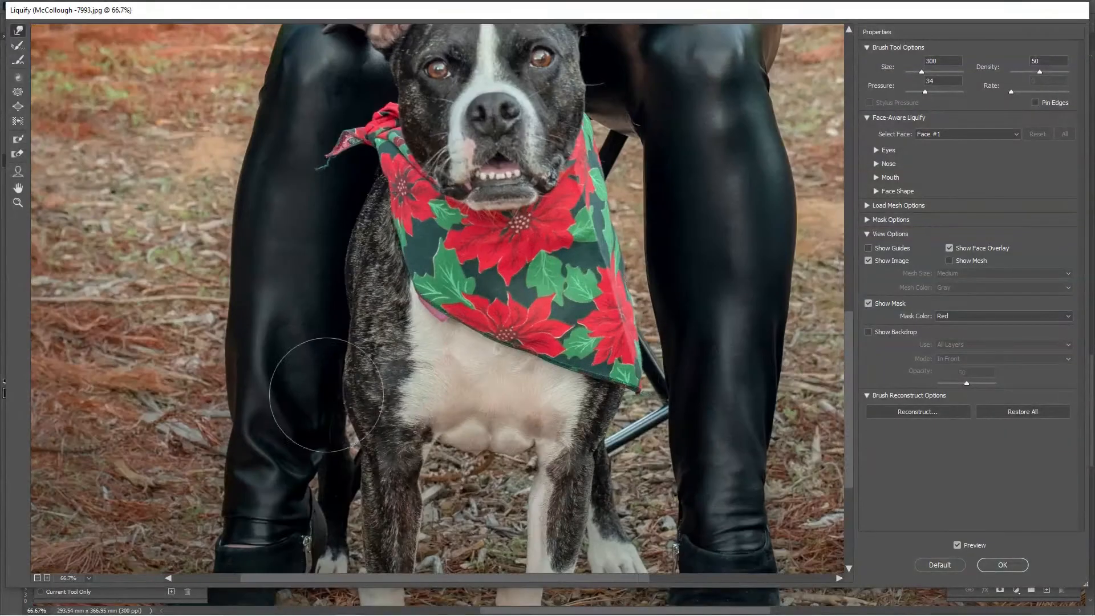
left_click_drag(380, 394, 516, 366)
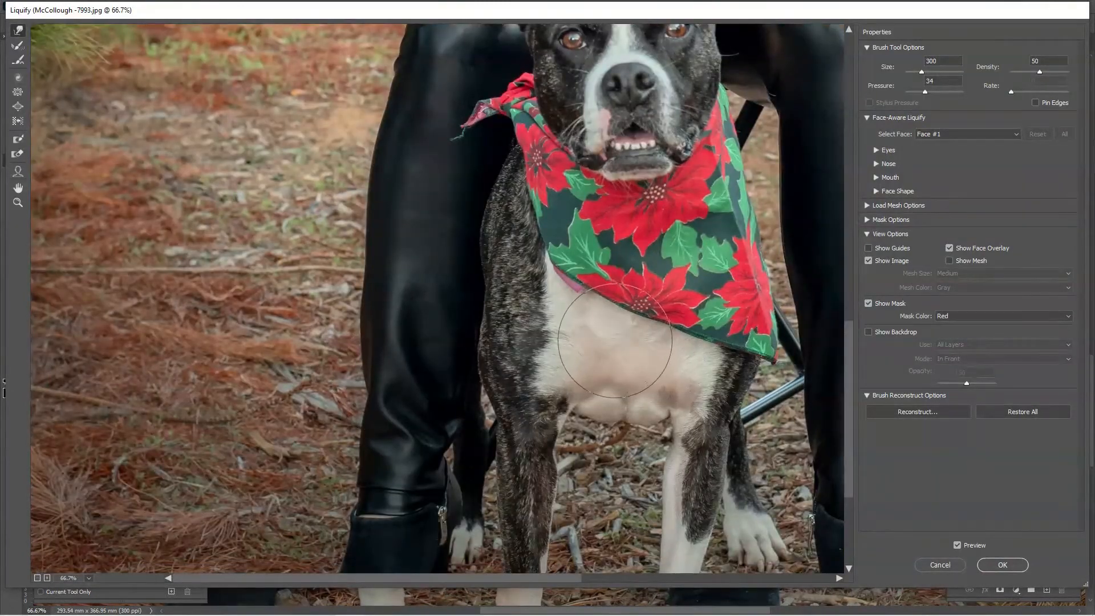
left_click_drag(538, 386, 512, 414)
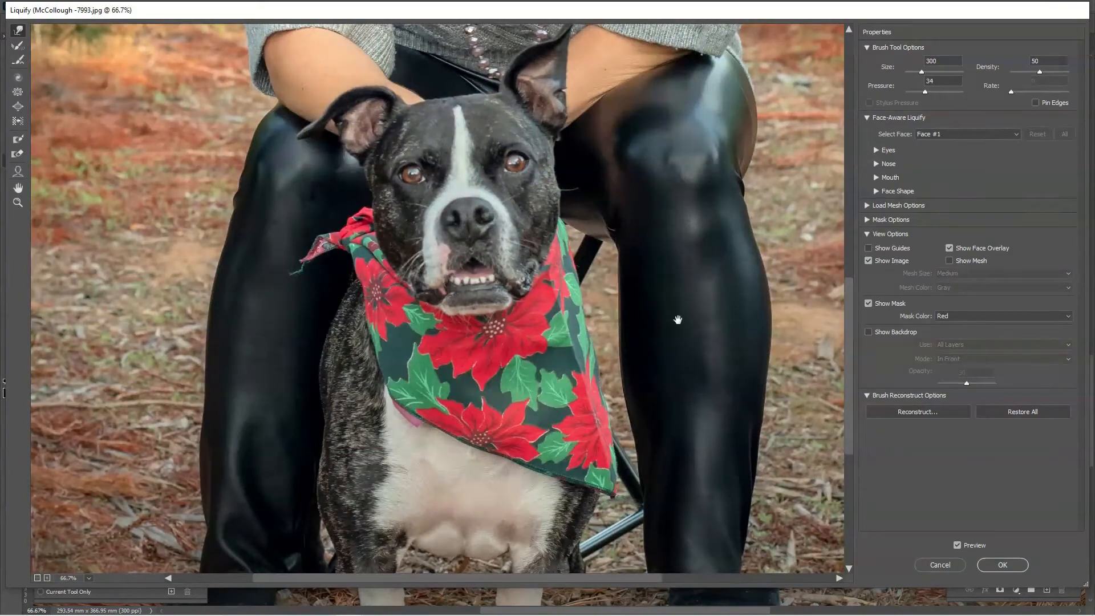
left_click_drag(377, 442, 697, 345)
left_click_drag(608, 389, 364, 377)
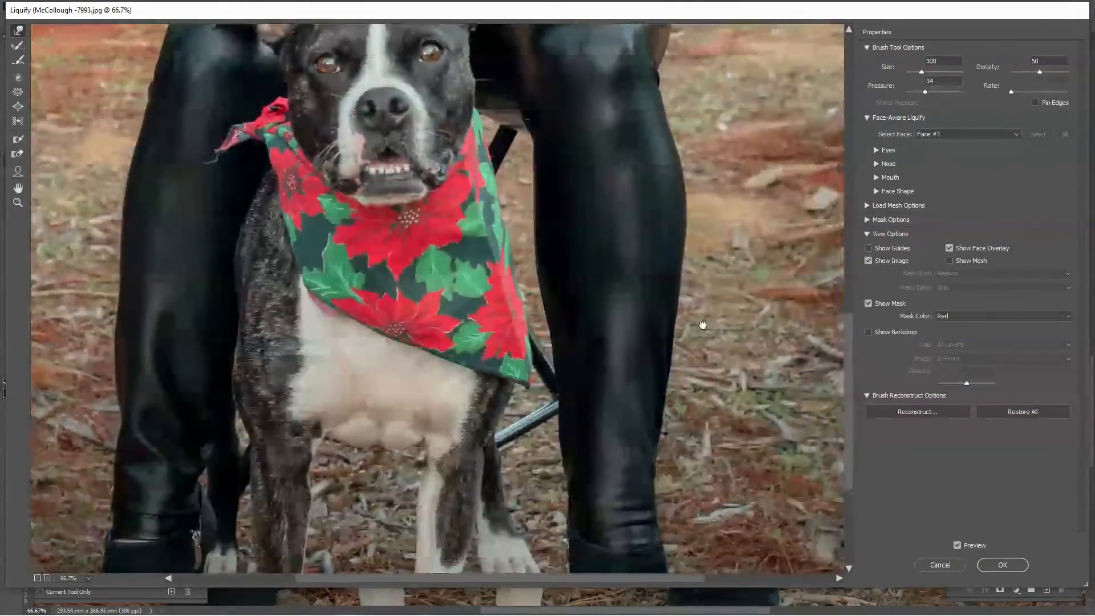
mouse_move(702, 325)
left_mouse_down()
mouse_move(795, 329)
mouse_move(829, 316)
left_mouse_up()
left_click_drag(569, 332, 688, 289)
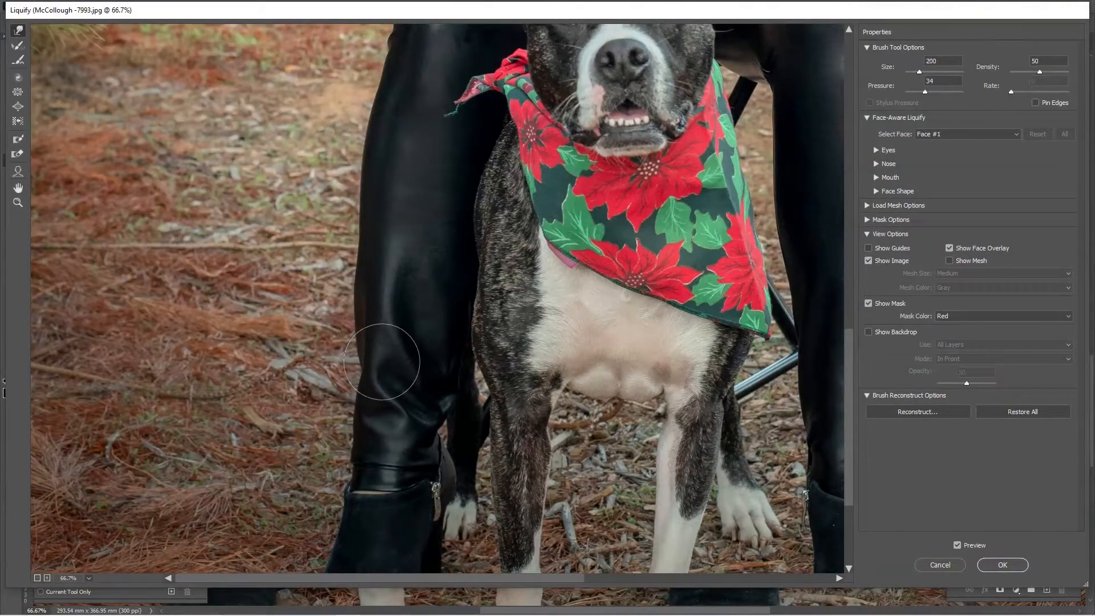
key("bracketleft")
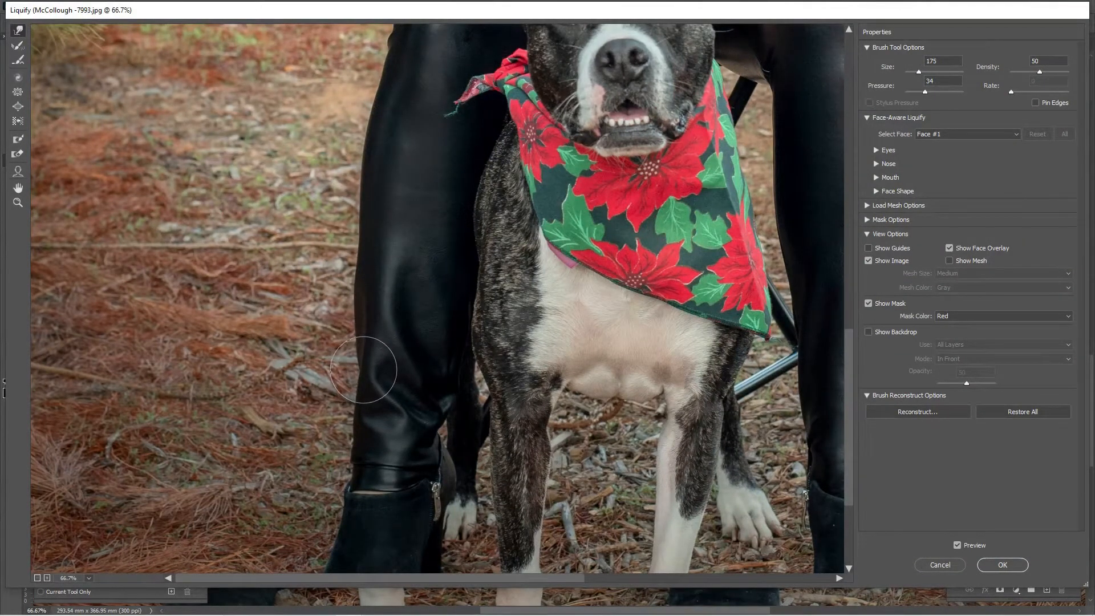
- Even out the broader outer calf contour of the left-hand leg, using warp brush sizes 400 and 250
key("bracketright")
key("bracketright")
key("bracketright")
key("bracketright")
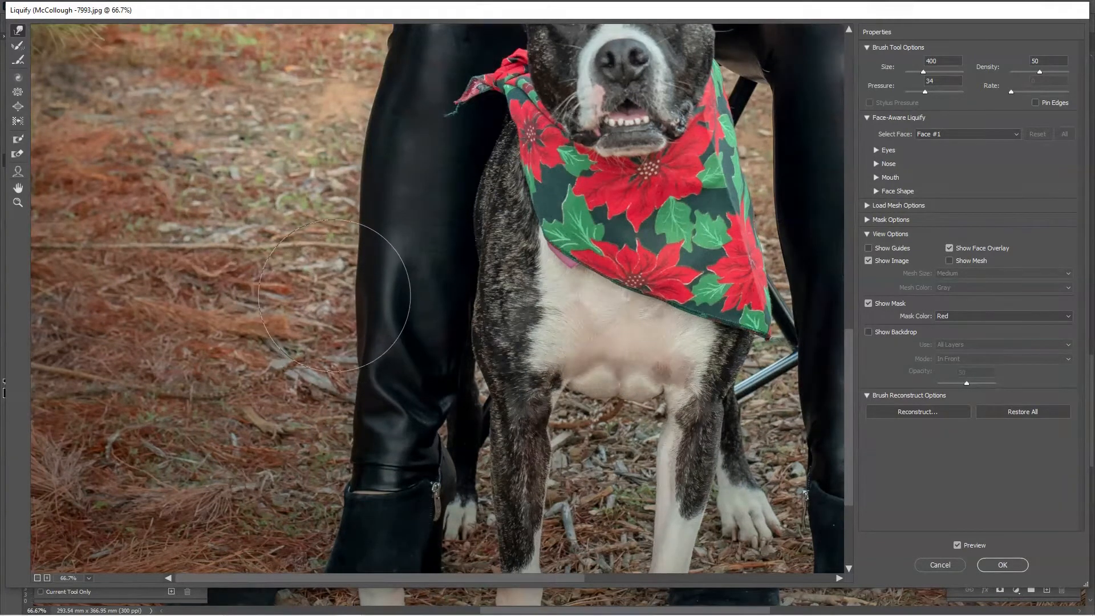
key("bracketleft")
key("bracketleft")
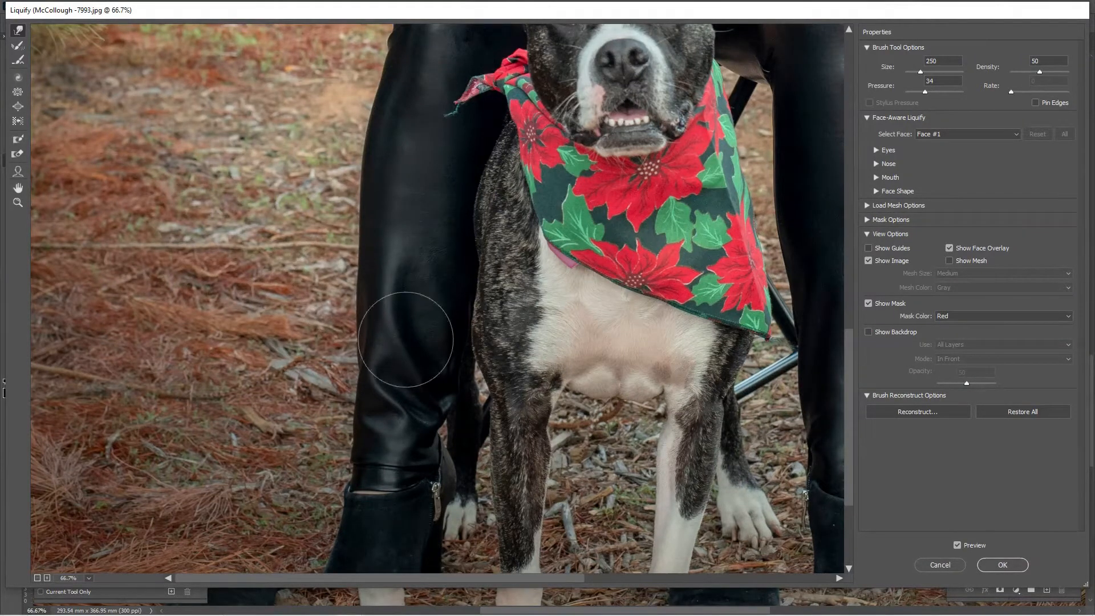
- Refine the left-hand leg's outer edge above the boot with warp brush sizes 150, 100, 200 and 175
key("bracketleft")
key("bracketleft")
key("bracketleft")
key("ctrl+plus")
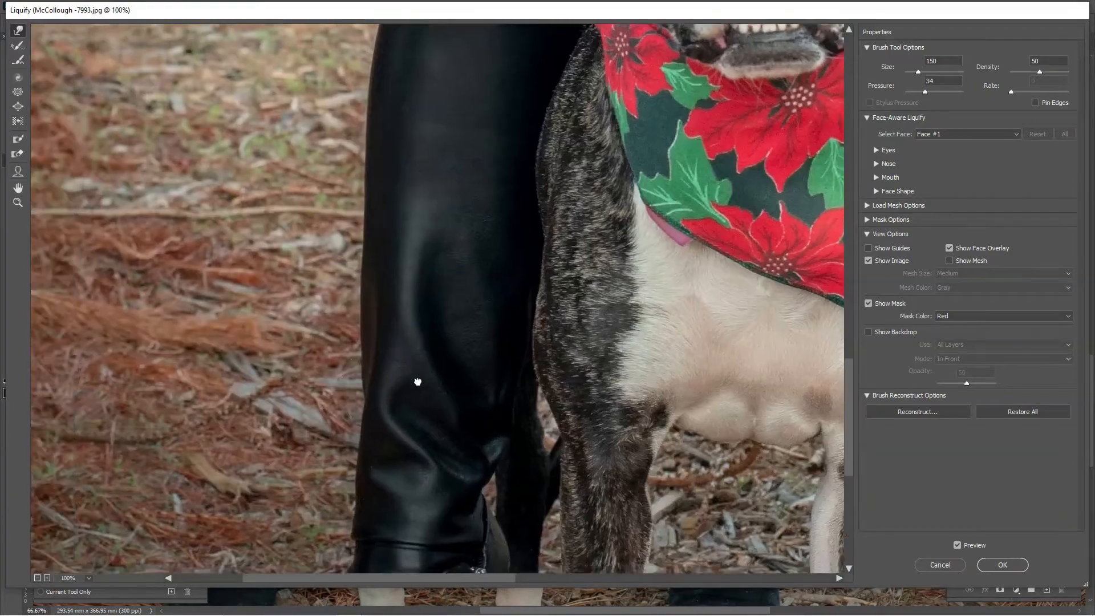
left_click_drag(418, 382, 423, 381)
key("bracketleft")
key("bracketleft")
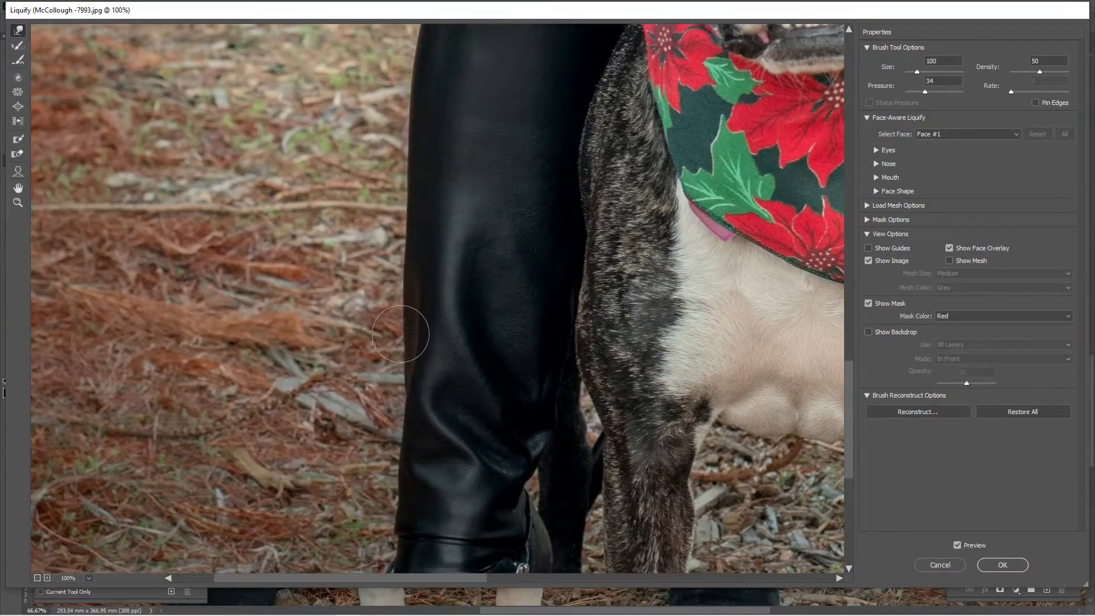
key("bracketright")
key("bracketright")
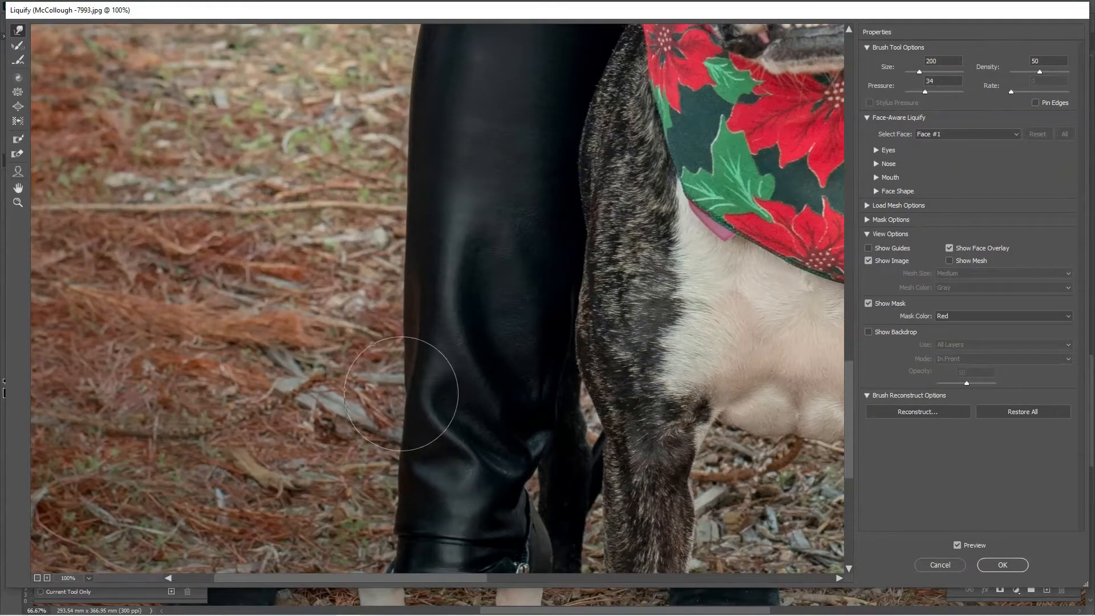
key("bracketleft")
- Review both reshaped legs in a wider view and apply the Liquify changes
key("ctrl+minus")
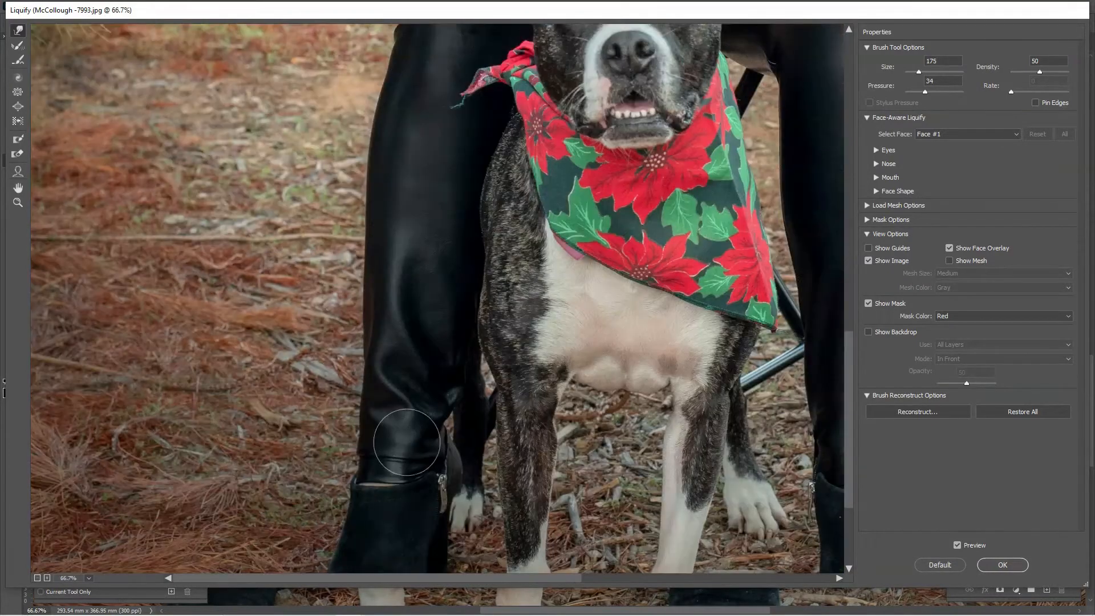
key("ctrl+minus")
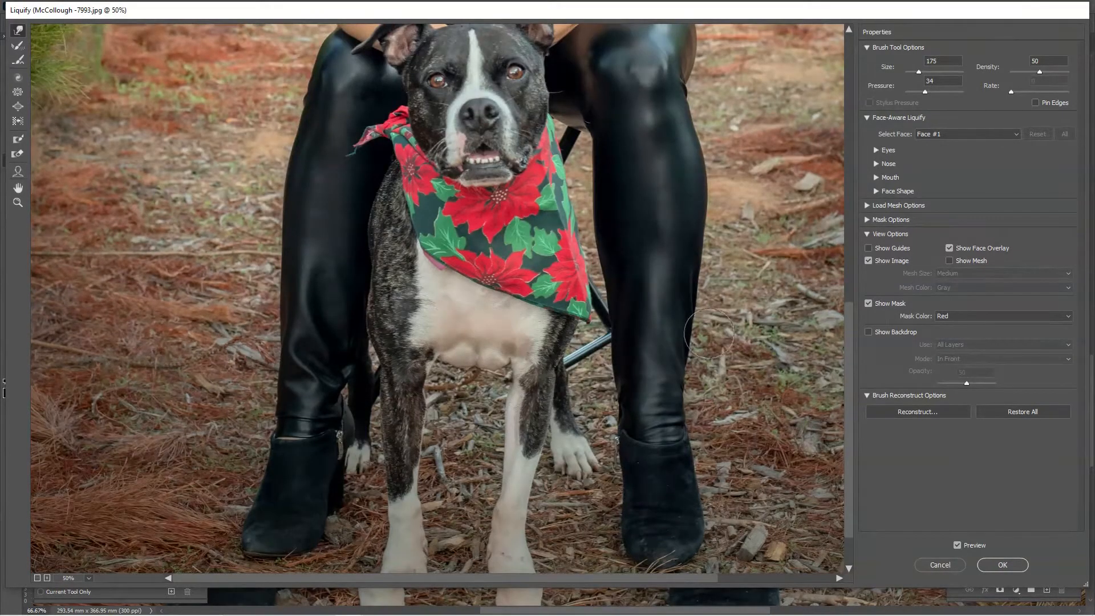
key("ctrl+minus")
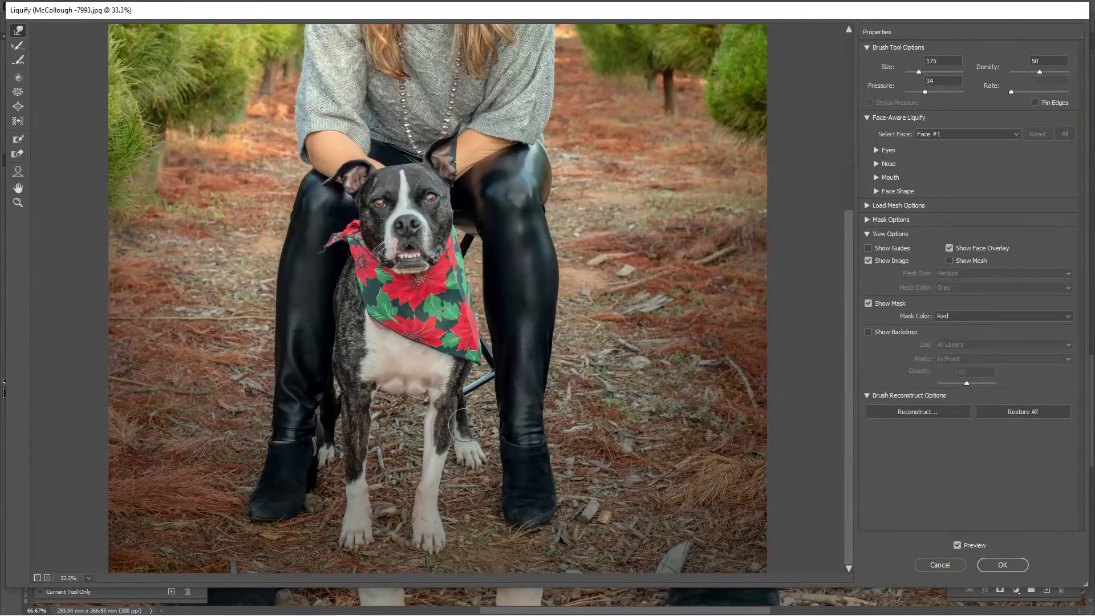
key("ctrl+plus")
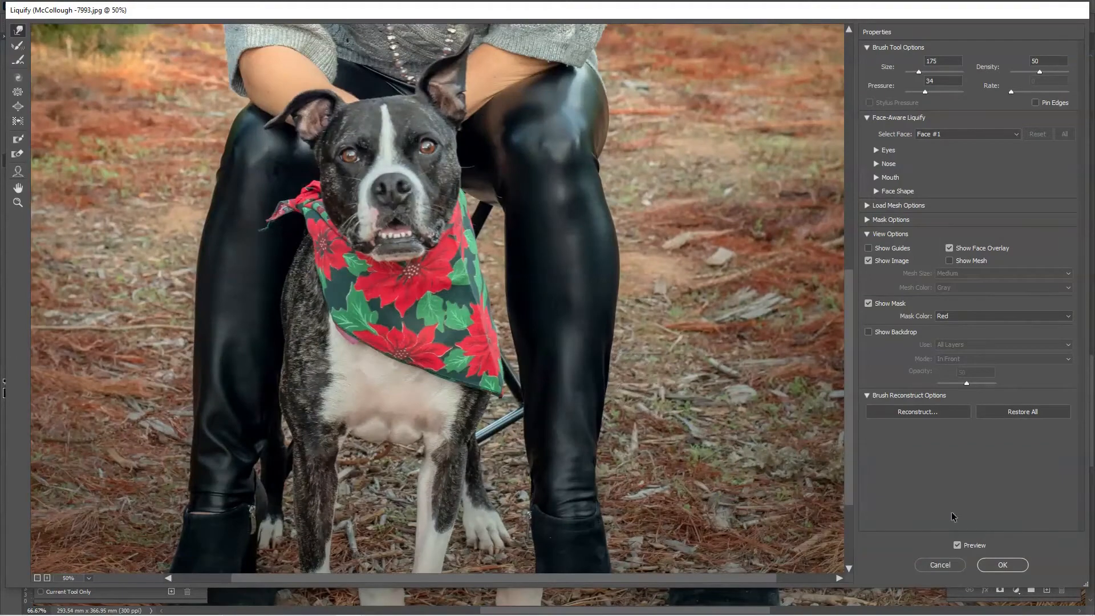
left_click(1002, 565)
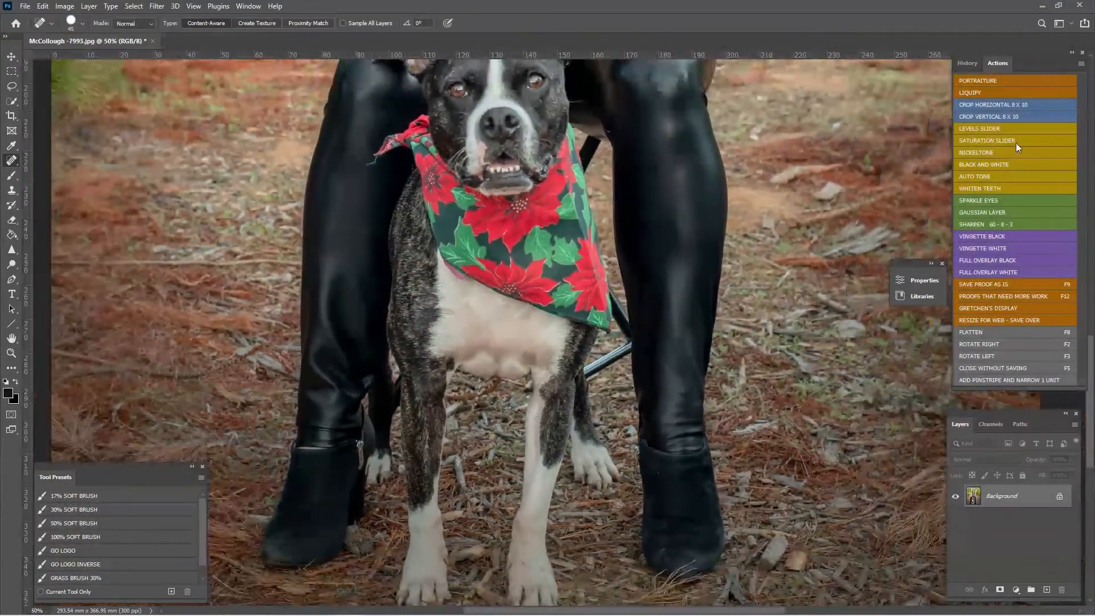
- Compare the photo before and after the Liquify edit using the history states
left_click(968, 65)
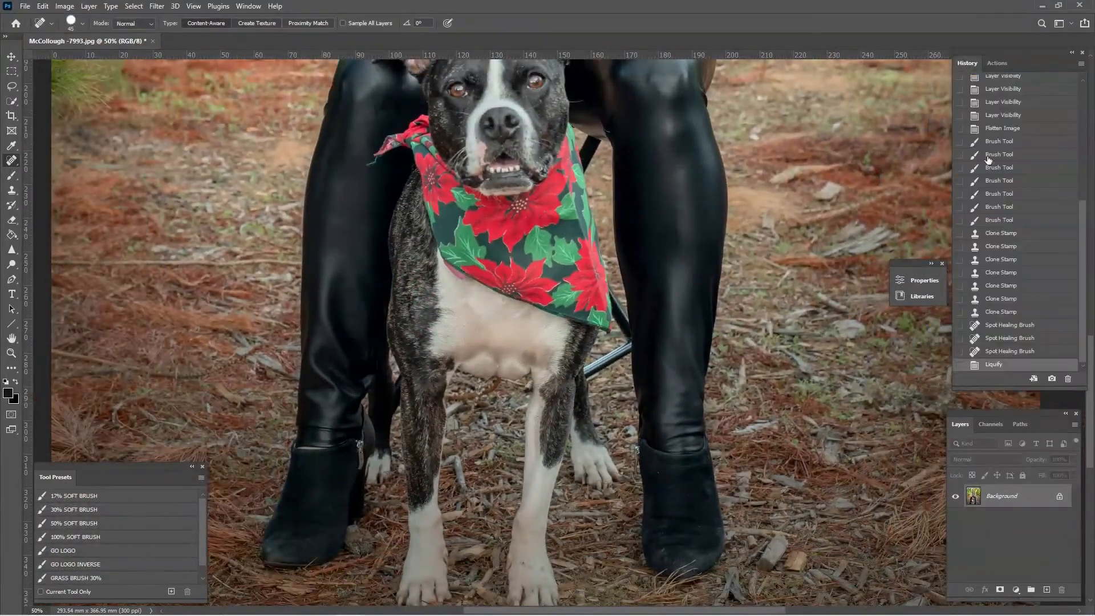
left_click(1030, 354)
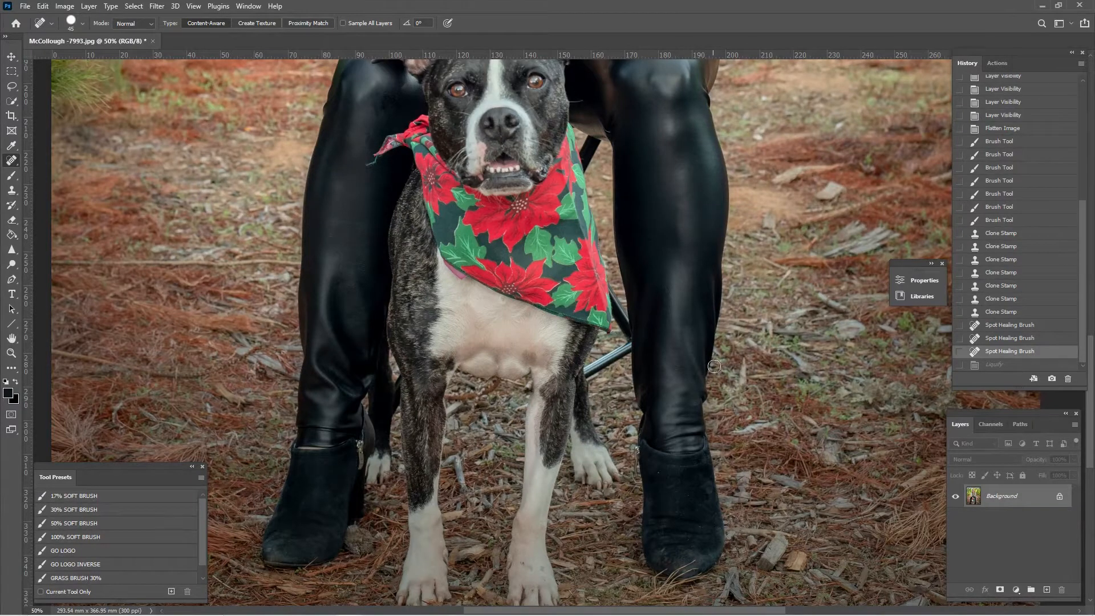
left_click(1017, 366)
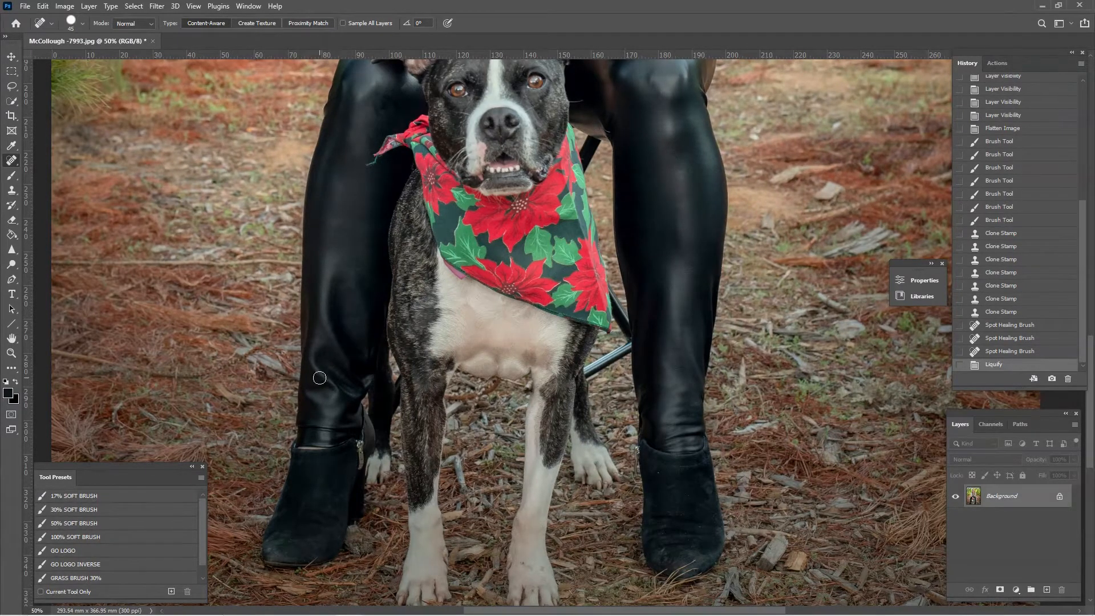
- Clone smooth leather from the left-hand leg over its lower creases with the Clone Stamp in Lighten mode at 39% opacity
left_click_drag(317, 416, 414, 448)
left_click(11, 191)
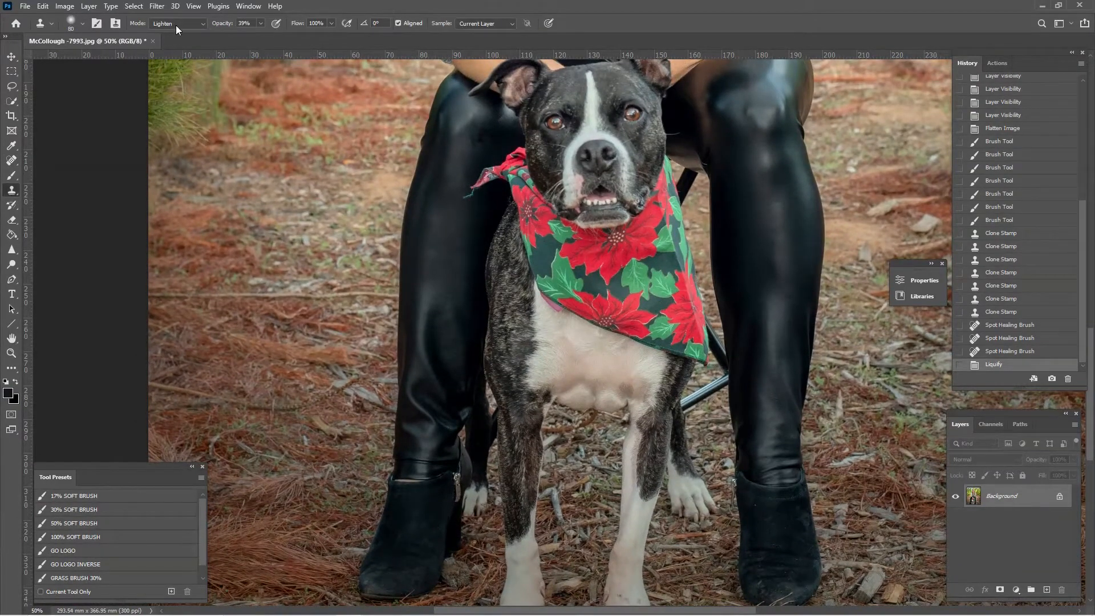
left_click(454, 245, "alt")
mouse_move(431, 315)
left_mouse_down()
mouse_move(437, 375)
mouse_move(426, 317)
mouse_move(452, 393)
mouse_move(440, 307)
mouse_move(453, 367)
mouse_move(435, 391)
left_mouse_up()
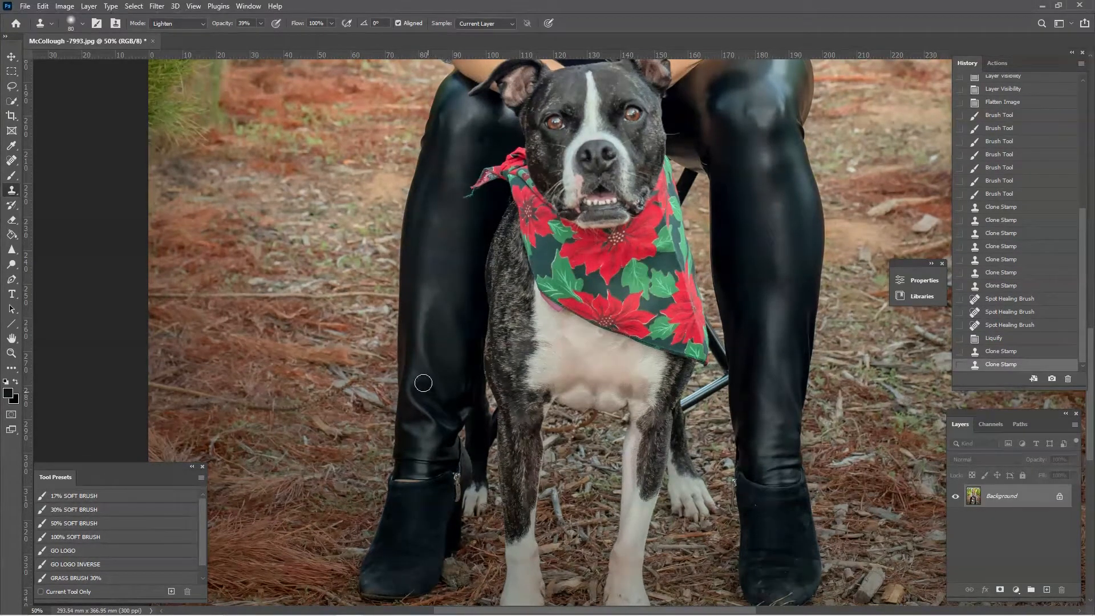
mouse_move(423, 384)
left_mouse_down()
mouse_move(446, 424)
mouse_move(424, 353)
mouse_move(440, 265)
mouse_move(419, 409)
mouse_move(430, 429)
mouse_move(444, 421)
mouse_move(425, 356)
left_mouse_up()
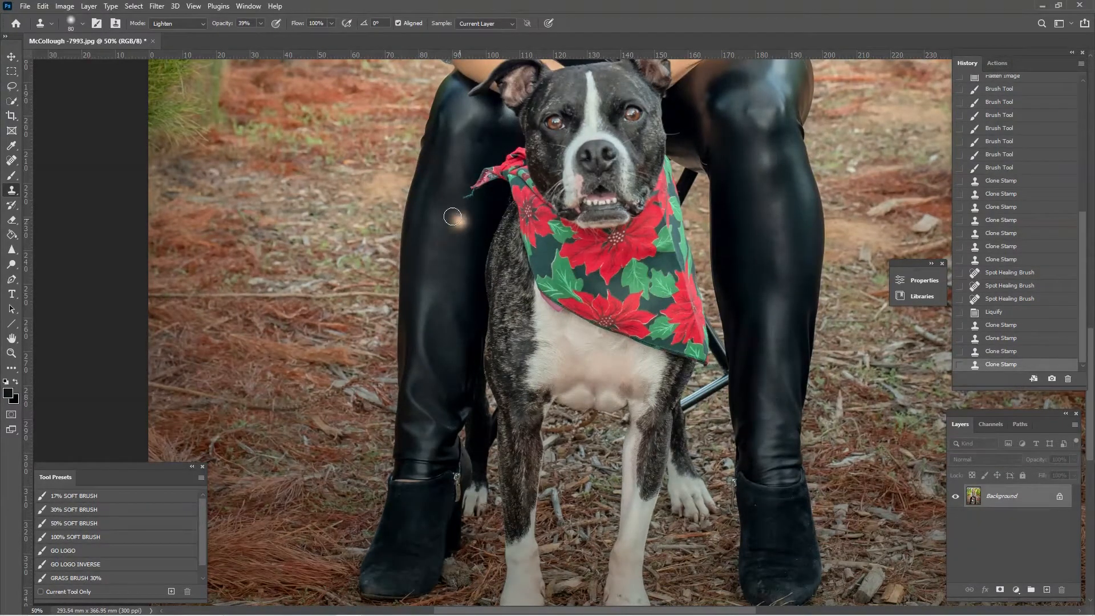
- Switch the Clone Stamp to Darken mode and tone down the bright creases on the left-hand calf
left_click(184, 24)
left_click(171, 72)
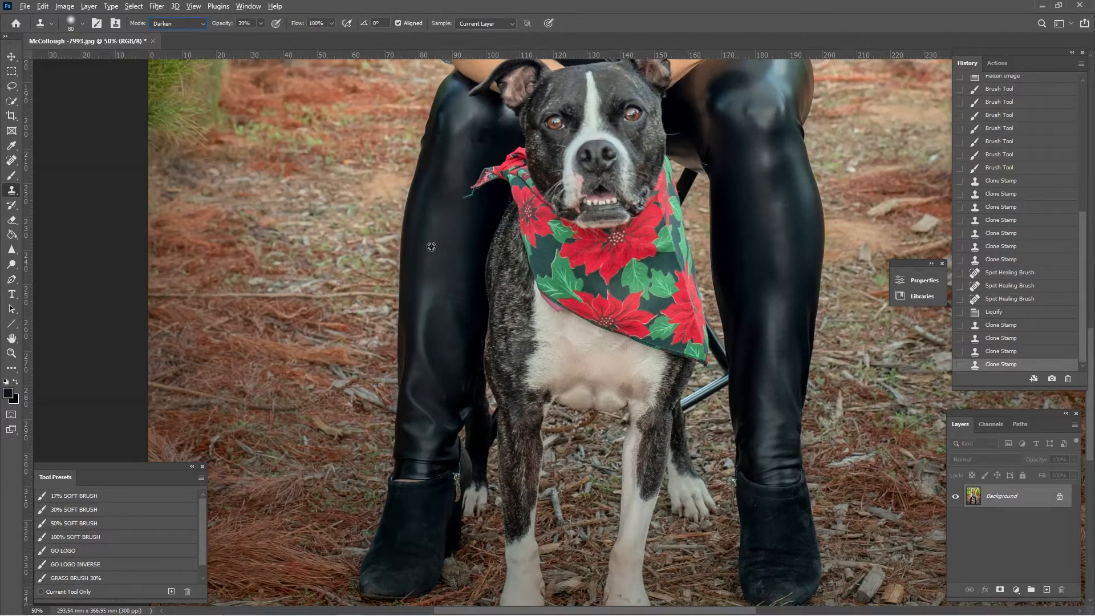
left_click(429, 370)
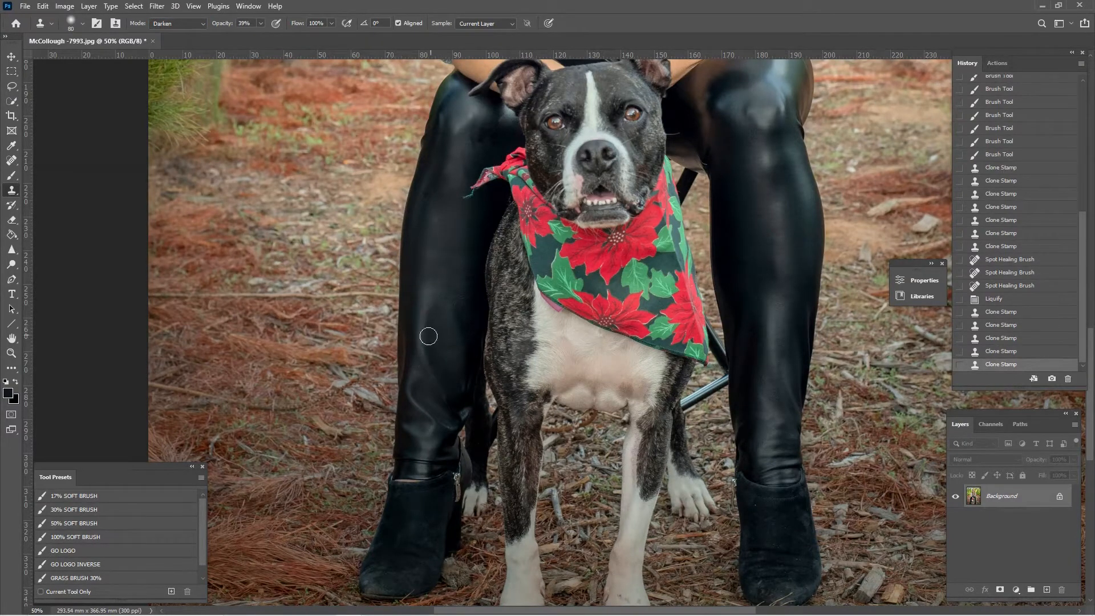
mouse_move(429, 336)
left_mouse_down()
mouse_move(425, 413)
mouse_move(428, 392)
mouse_move(438, 413)
mouse_move(426, 404)
mouse_move(451, 295)
left_mouse_up()
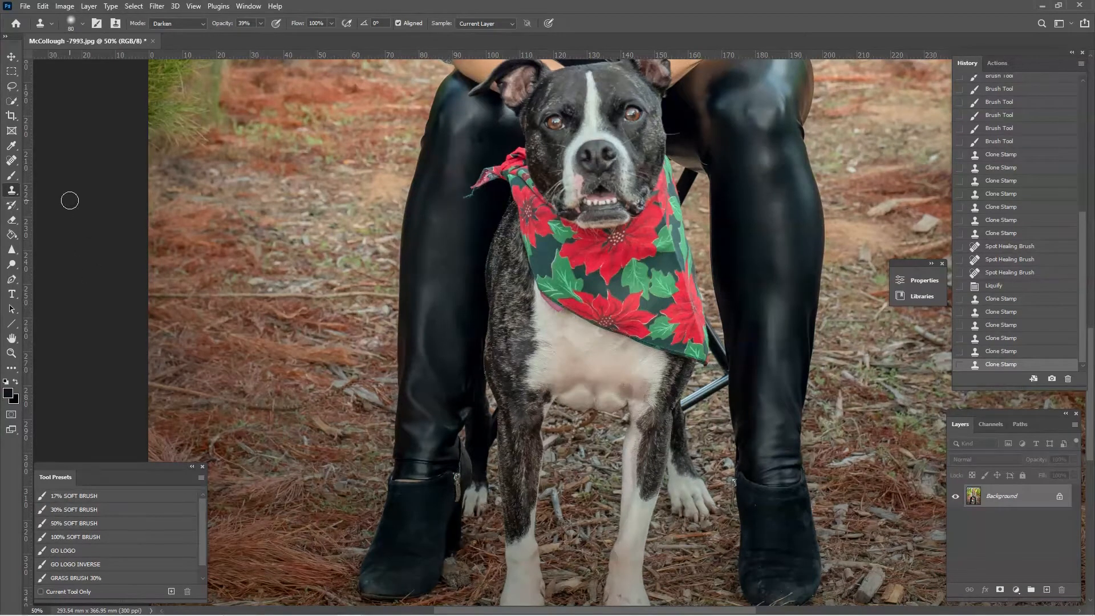
- Paint over the shine on the left-hand lower leg with a size 175 brush in Darken mode at 25% opacity
key("b")
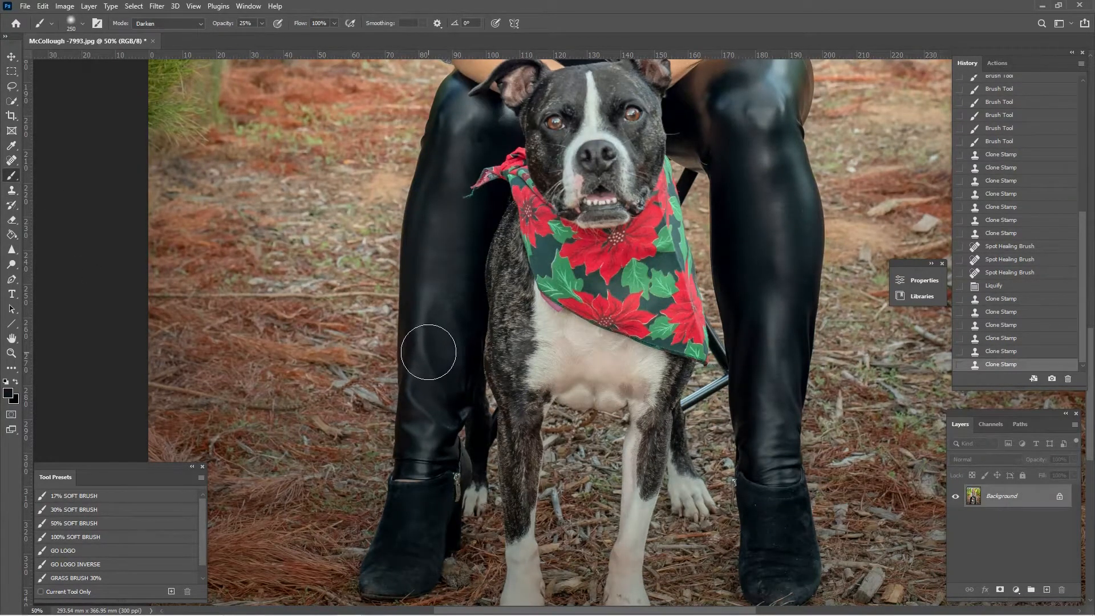
key("bracketleft")
key("bracketleft")
mouse_move(459, 372)
left_mouse_down()
mouse_move(438, 440)
mouse_move(441, 325)
mouse_move(425, 450)
mouse_move(432, 290)
mouse_move(419, 416)
mouse_move(436, 447)
left_mouse_up()
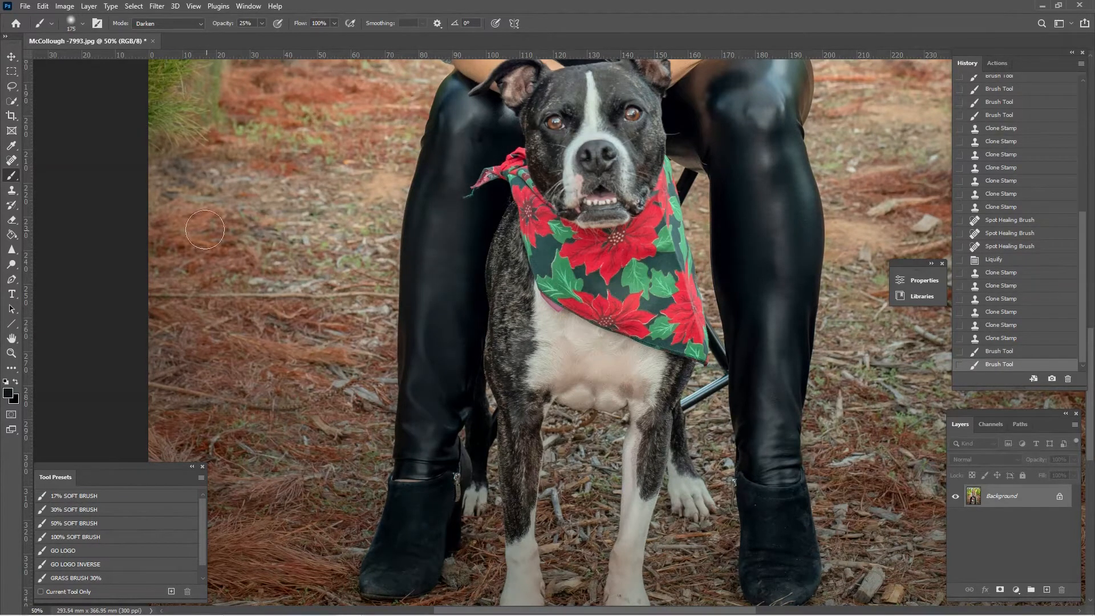
- Compare the left-hand leg before and after the darkening brush strokes using the history states
left_click(1034, 340)
left_click(1033, 367)
left_click(1031, 340)
left_click(1026, 367)
- Reduce the brush size to 90 and darken the remaining highlight along the left-hand calf
key("bracketleft")
key("bracketleft")
key("bracketleft")
key("bracketleft")
left_click_drag(419, 339, 436, 372)
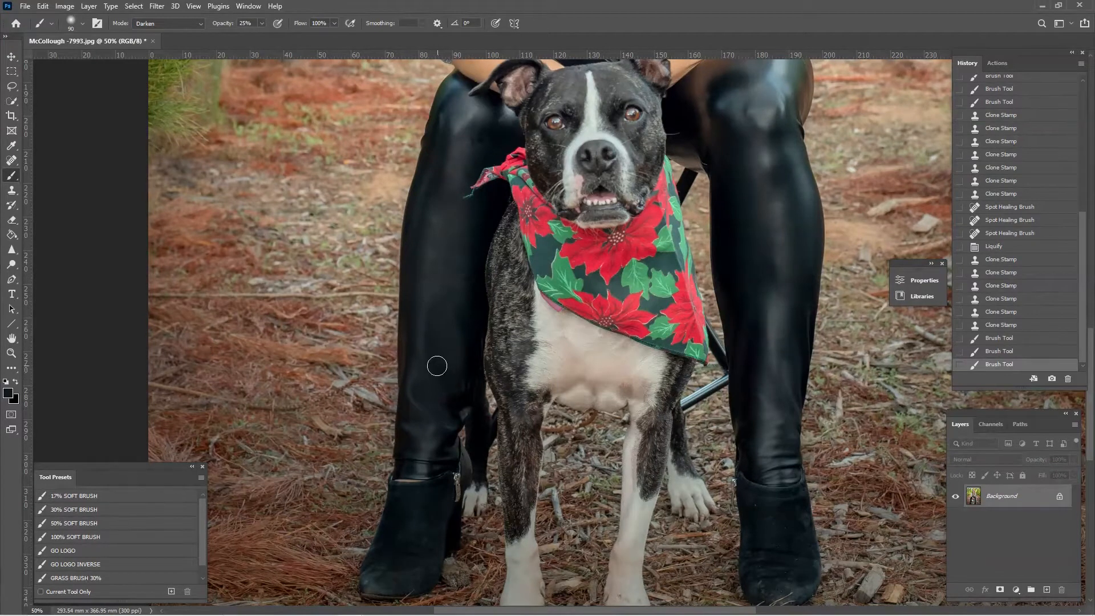
- Switch briefly to the Eyedropper, then brush over the left-hand leg's creases between the calf and the boot
key("i")
key("b")
mouse_move(432, 359)
left_mouse_down()
mouse_move(447, 379)
mouse_move(420, 368)
mouse_move(417, 409)
left_mouse_up()
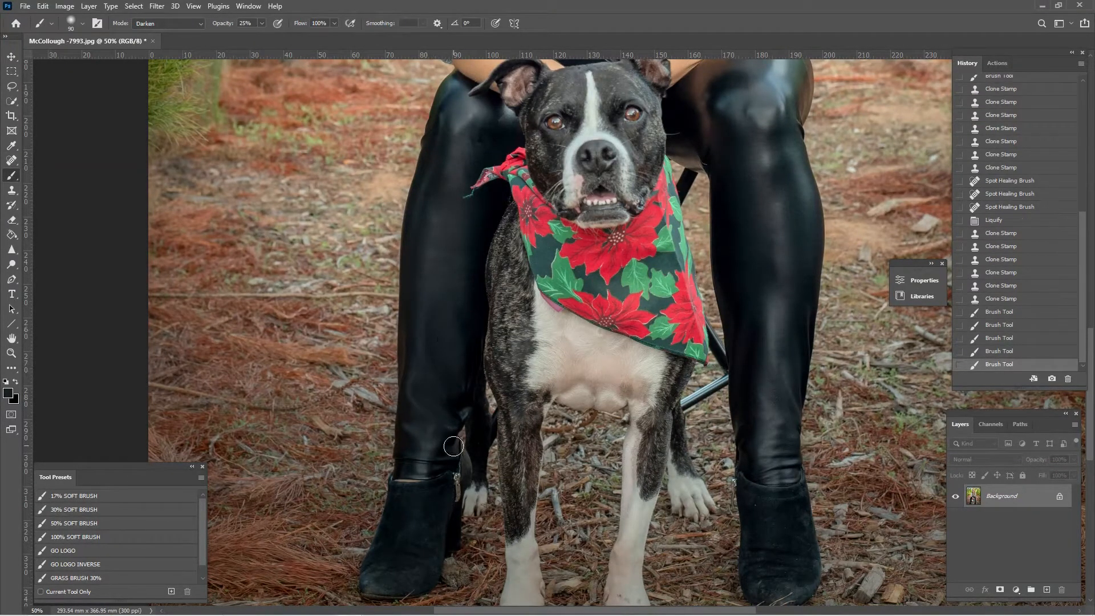
left_click(460, 398)
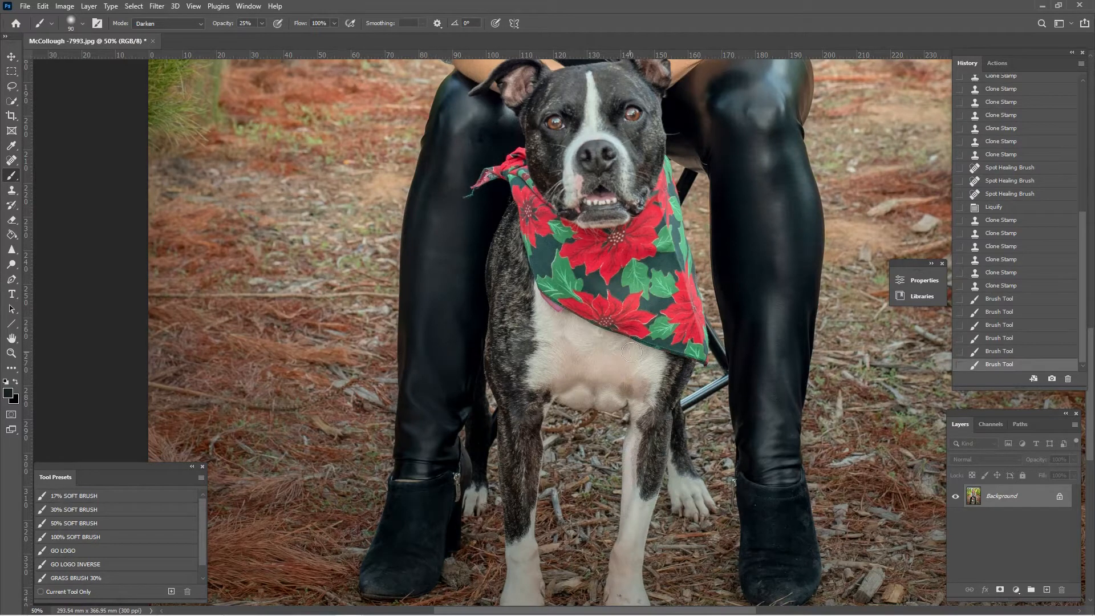
- Enlarge the brush to 200 and darken the highlight down the right-hand leg's shin toward the boot
key("bracketright")
key("bracketright")
key("bracketright")
key("bracketright")
key("bracketright")
left_click_drag(775, 316, 777, 434)
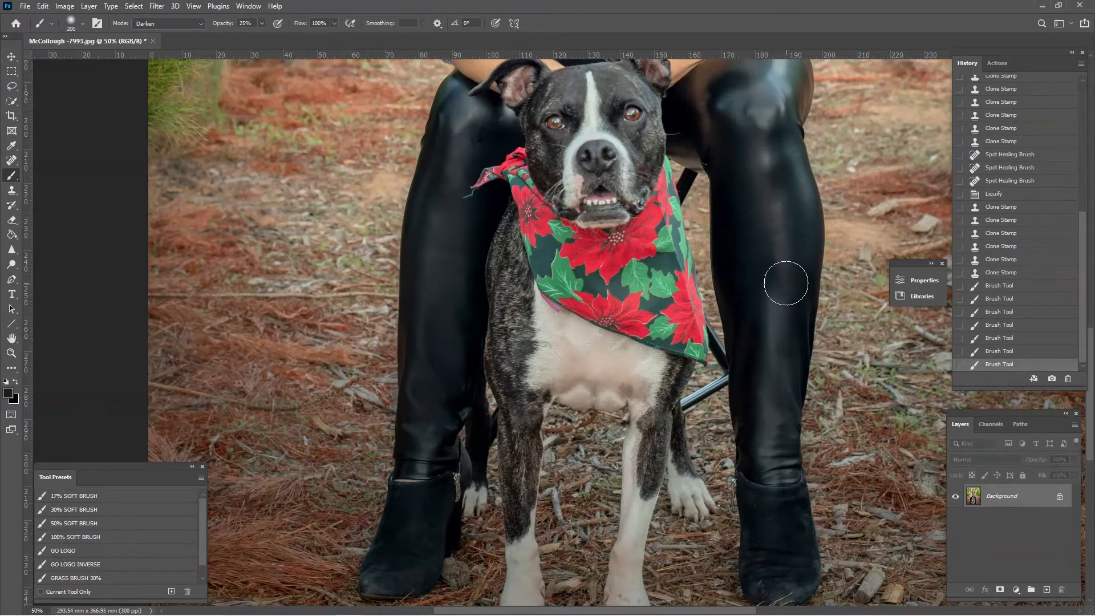
key("ctrl+plus")
key("ctrl+plus")
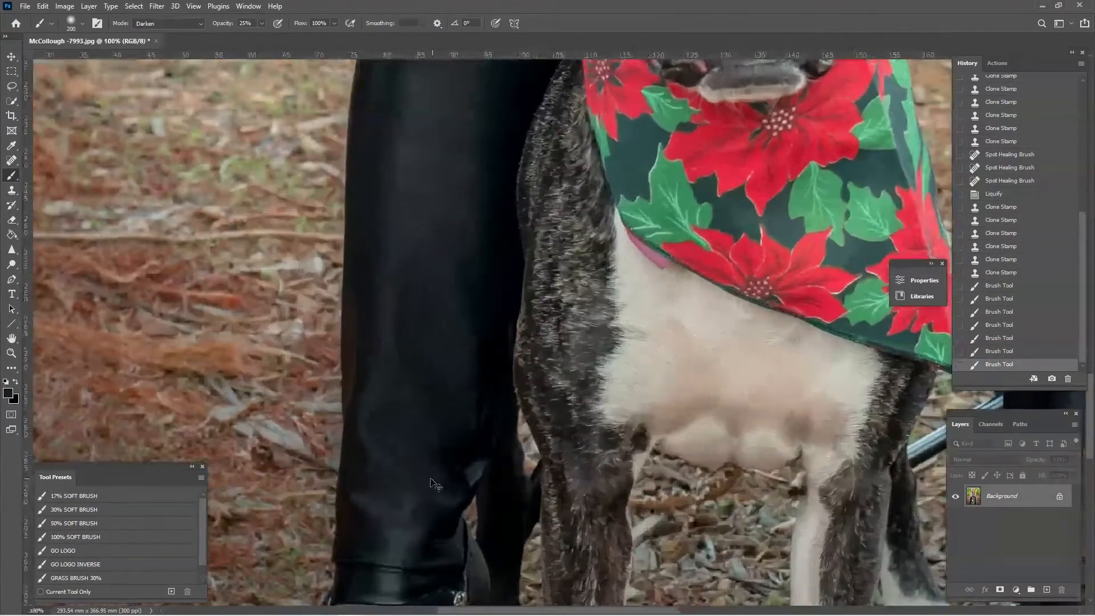
key("bracketleft")
key("bracketleft")
key("bracketleft")
key("bracketleft")
key("bracketleft")
key("bracketleft")
key("bracketleft")
key("bracketleft")
key("bracketleft")
key("bracketleft")
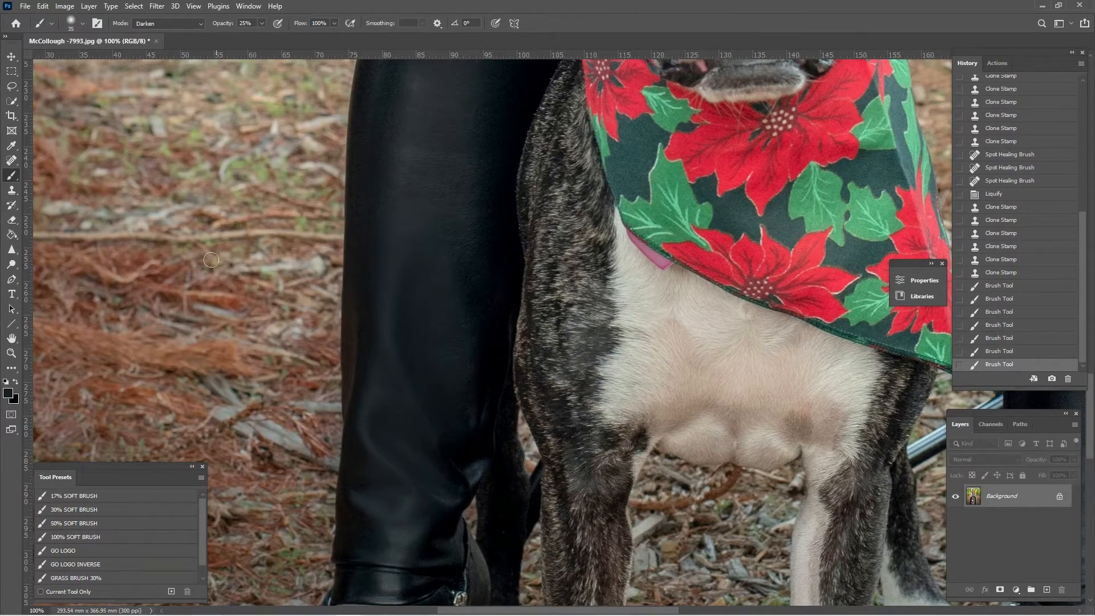
key("i")
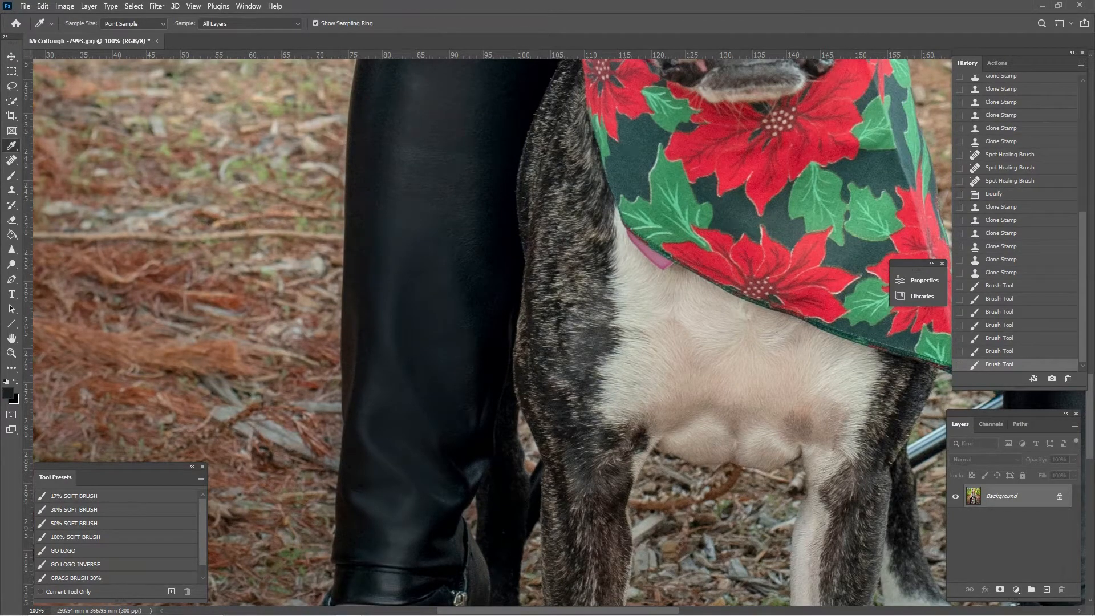
- Using the Clone Stamp in Normal mode at 100% opacity, clone along the outer edge of the left-hand calf to even its contour
key("s")
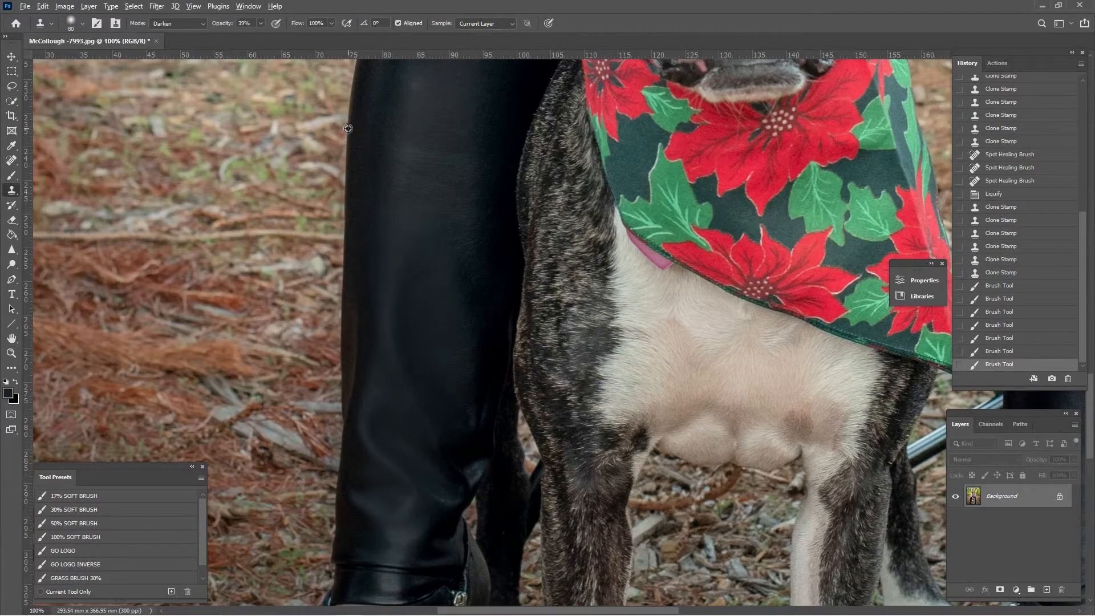
left_click(202, 23)
left_click(182, 35)
key("0")
left_click_drag(360, 313, 351, 371)
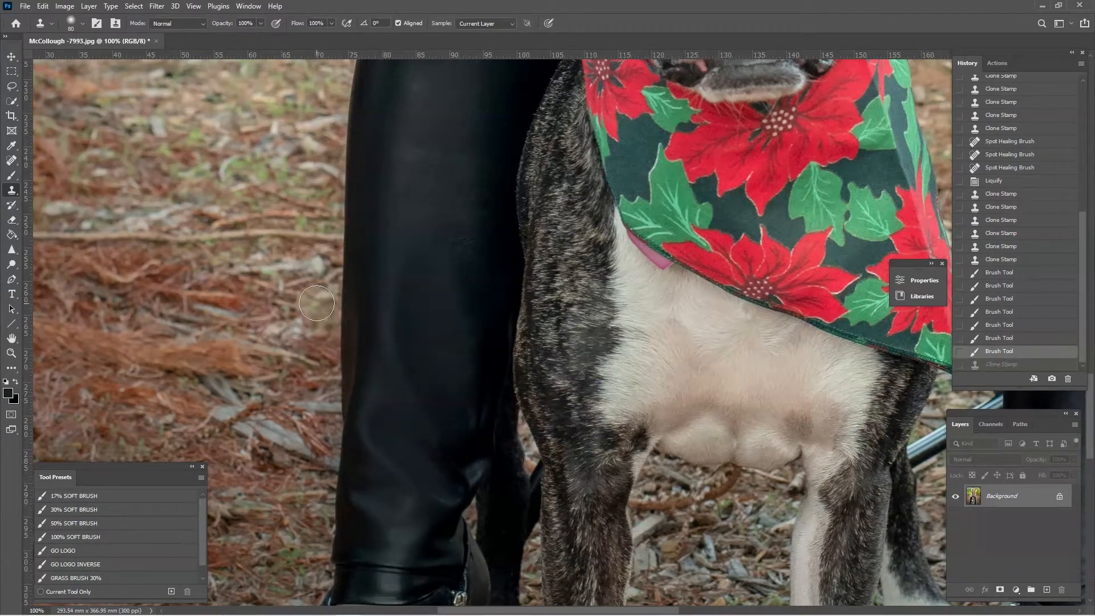
left_click(347, 166, "alt")
left_click_drag(319, 317, 320, 371)
key("ctrl+z")
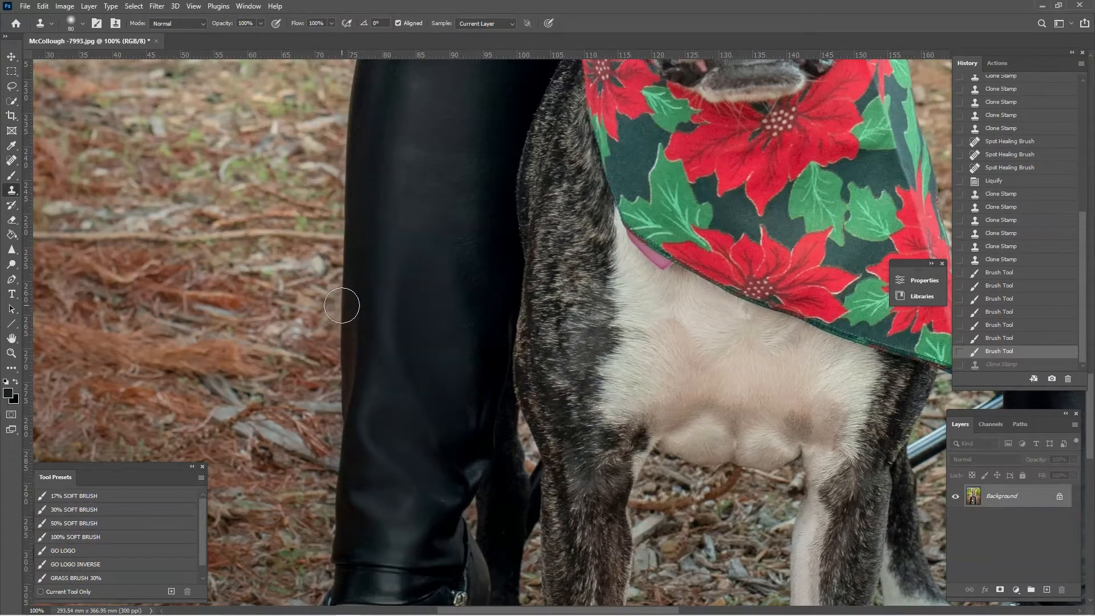
left_click_drag(343, 314, 345, 415)
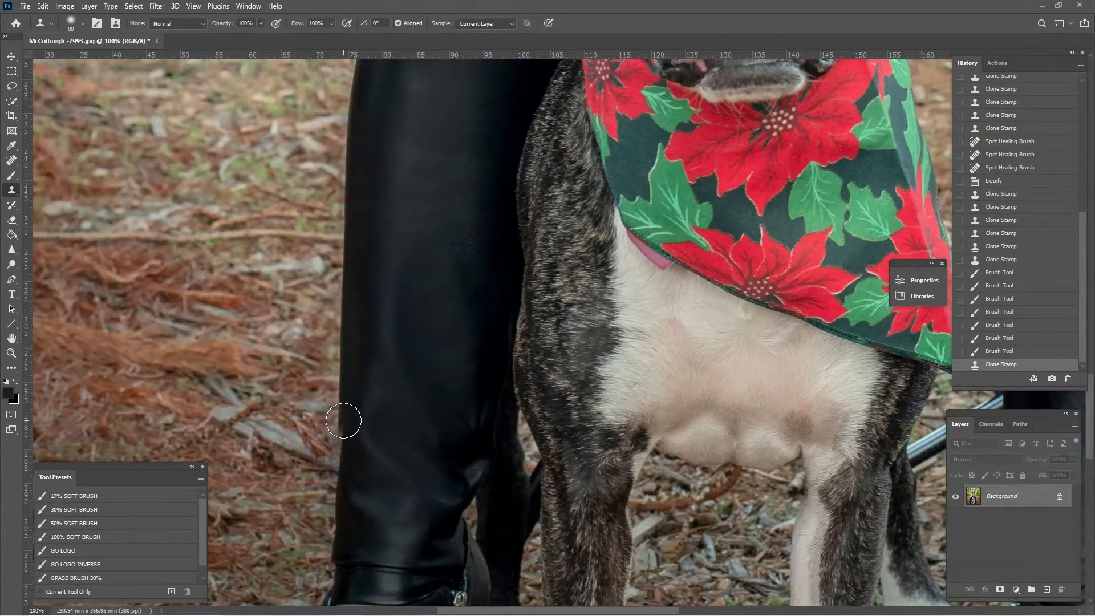
- Reduce the Clone Stamp size to 30 and touch up the ground right beside the left-hand calf's outer edge
key("[")
key("[")
key("[")
key("[")
key("[")
key("[")
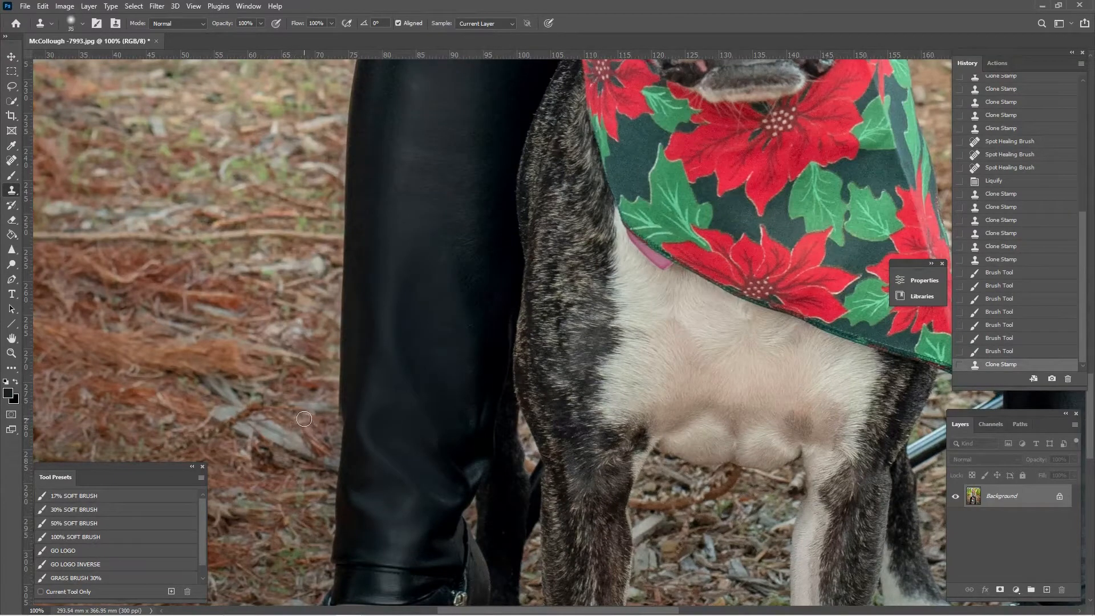
key("[")
left_click_drag(330, 405, 327, 386)
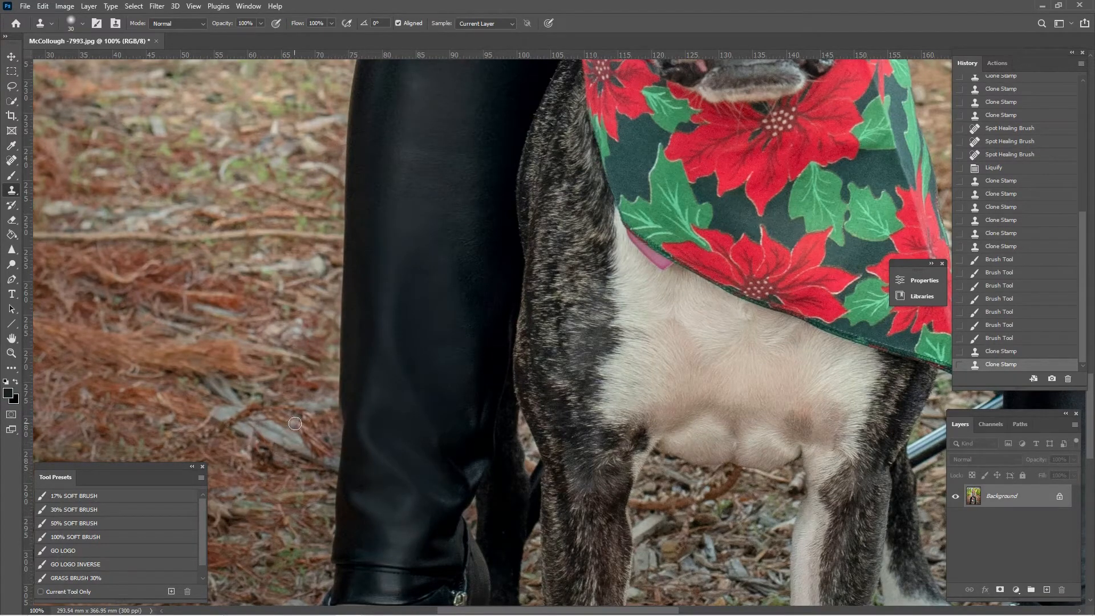
- Clone over the glare on the leather band just above the left-hand boot, undoing the unwanted stroke and finishing at brush size 20
scroll(315, 441, "down", 3)
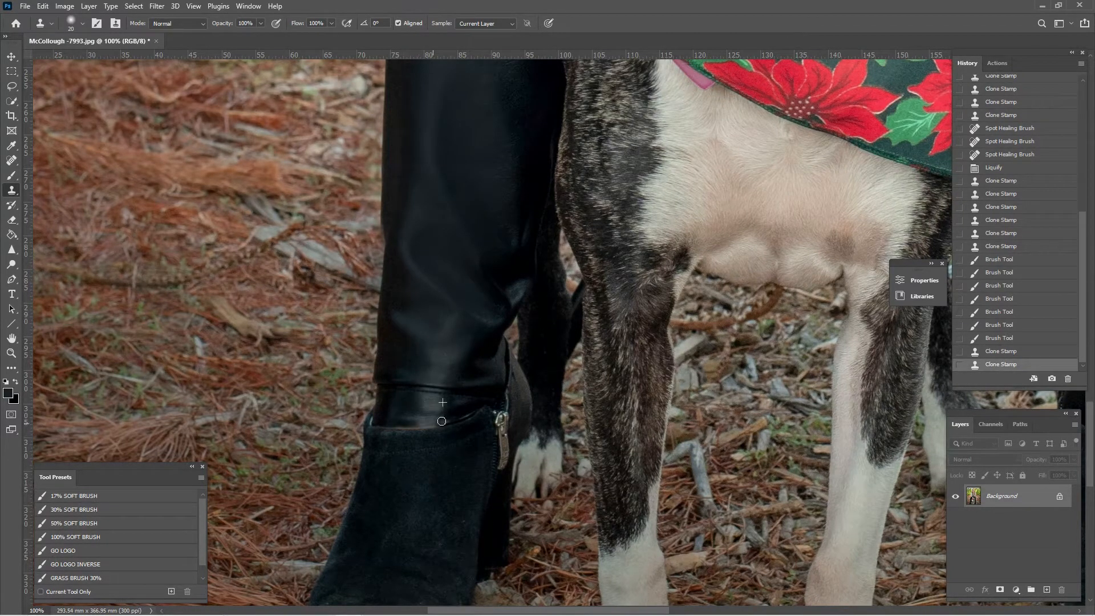
left_click(409, 421)
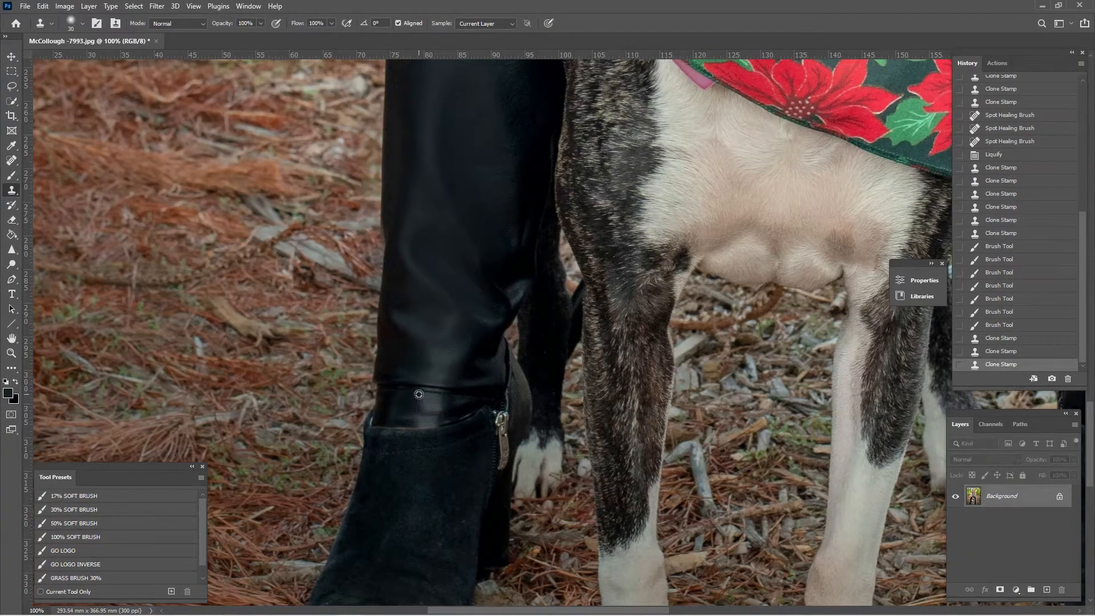
left_click_drag(421, 412, 438, 416)
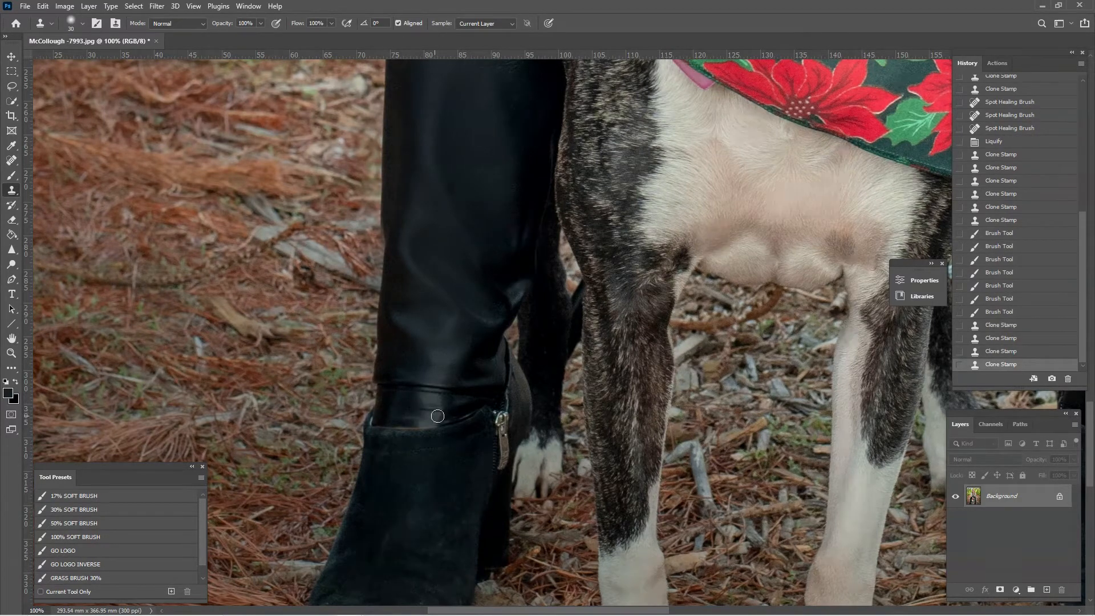
key("ctrl+z")
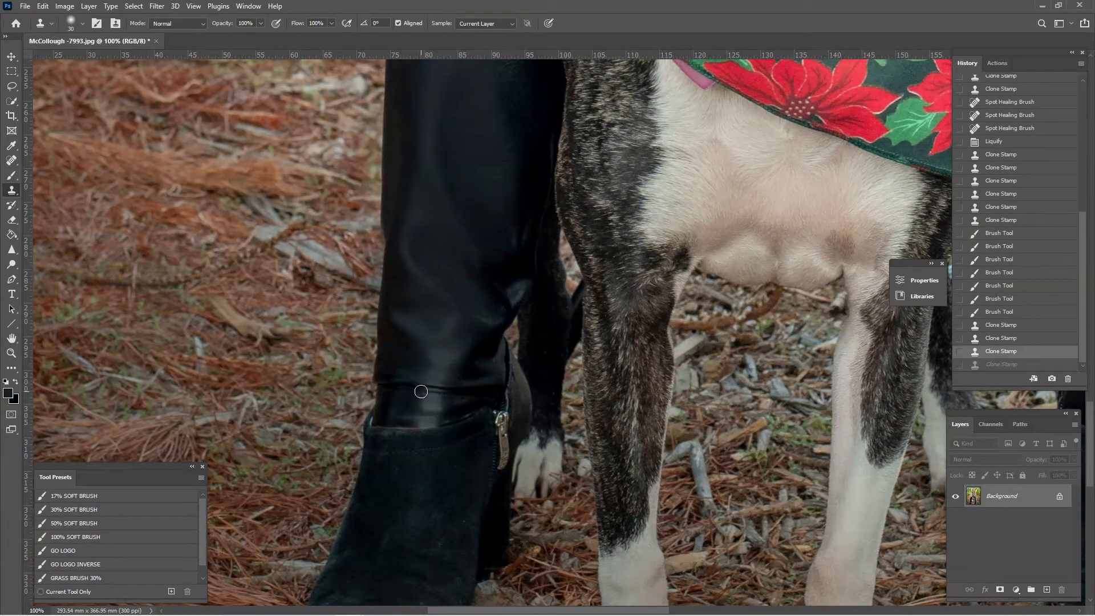
left_click_drag(418, 415, 472, 415)
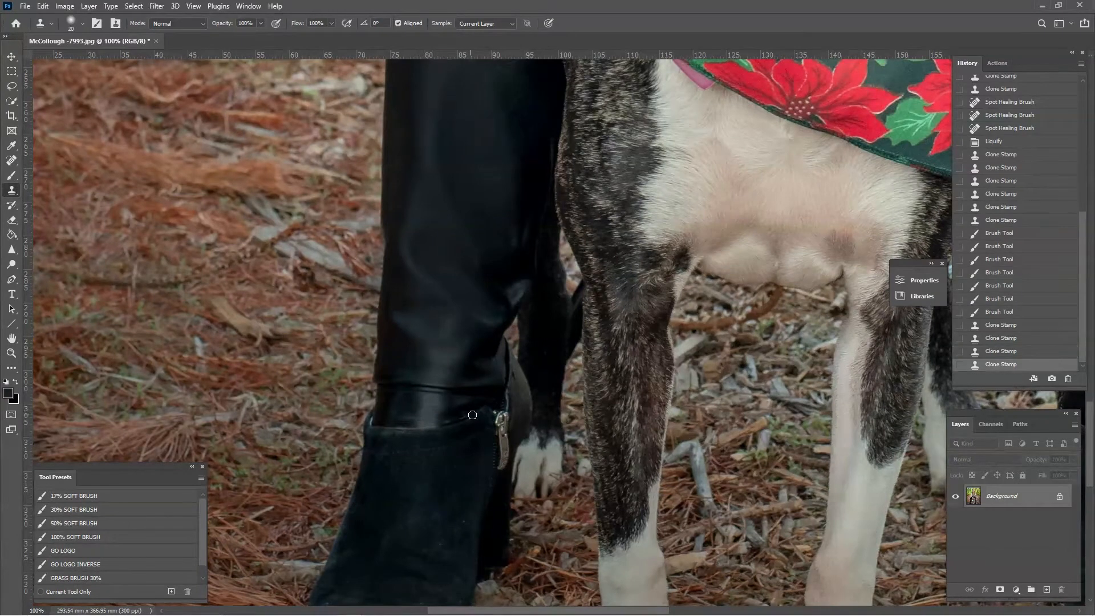
- Clone from fresh source points across the band above the left-hand boot and along the ground beside the calf's outer edge
left_click(379, 413, "alt")
left_click_drag(376, 425, 472, 414)
left_click(401, 403, "alt")
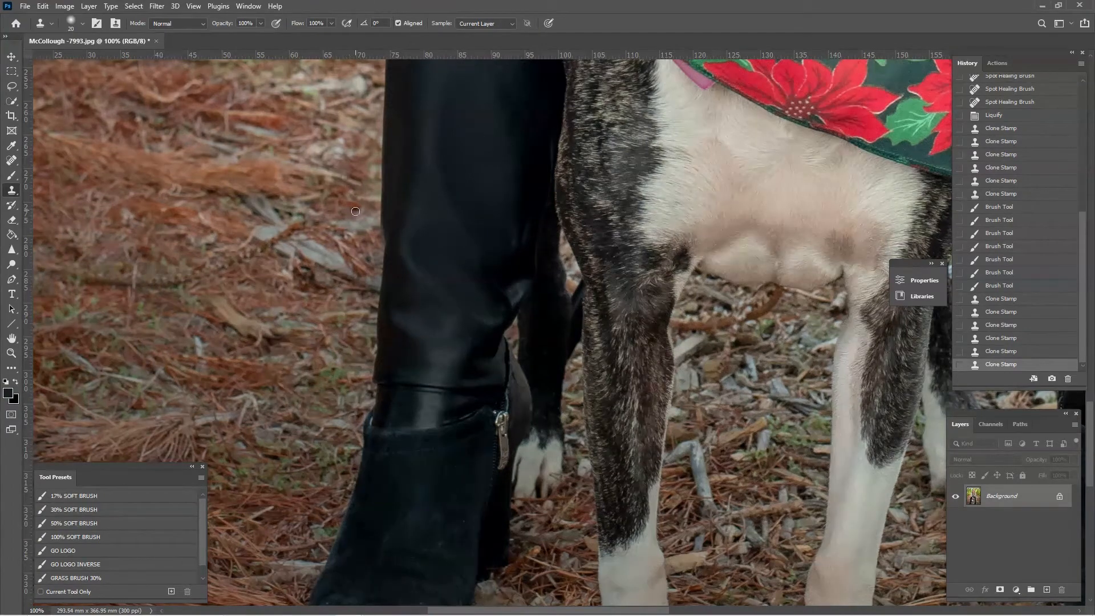
left_click(360, 243, "alt")
left_click_drag(379, 238, 376, 223)
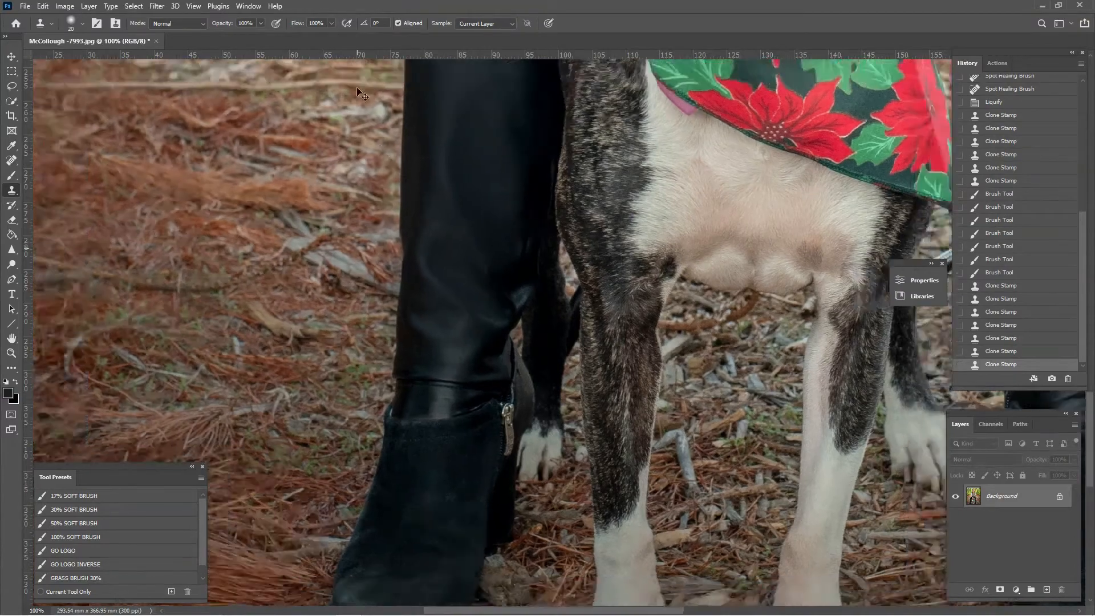
- Try a Liquify adjustment on the portrait, and return to the last Clone Stamp history state
key("ctrl+minus")
left_click(156, 6)
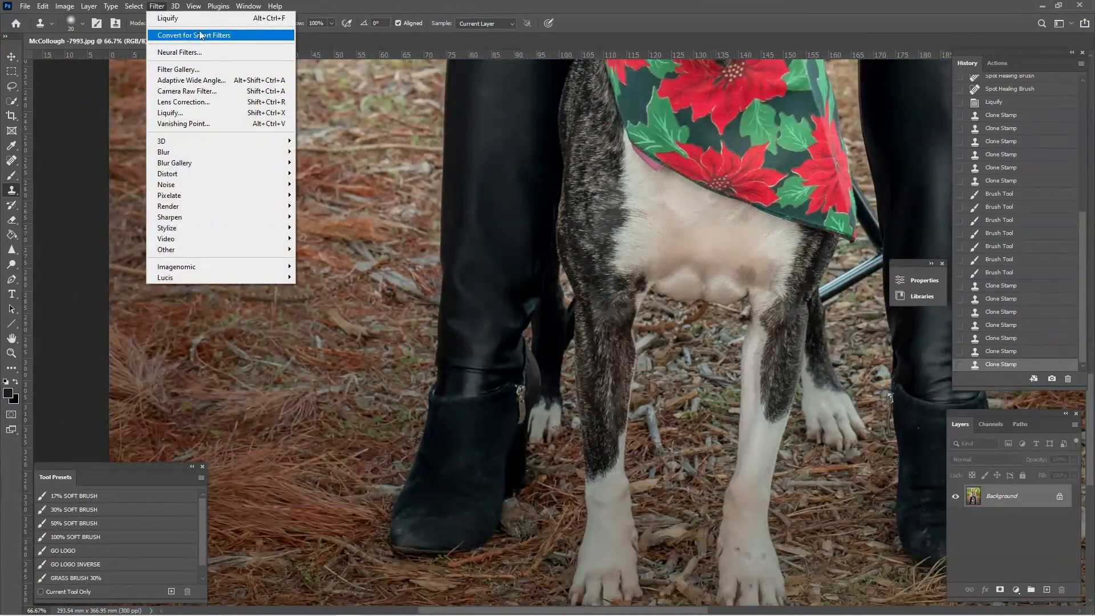
key("Escape")
key("ctrl+minus")
key("ctrl+minus")
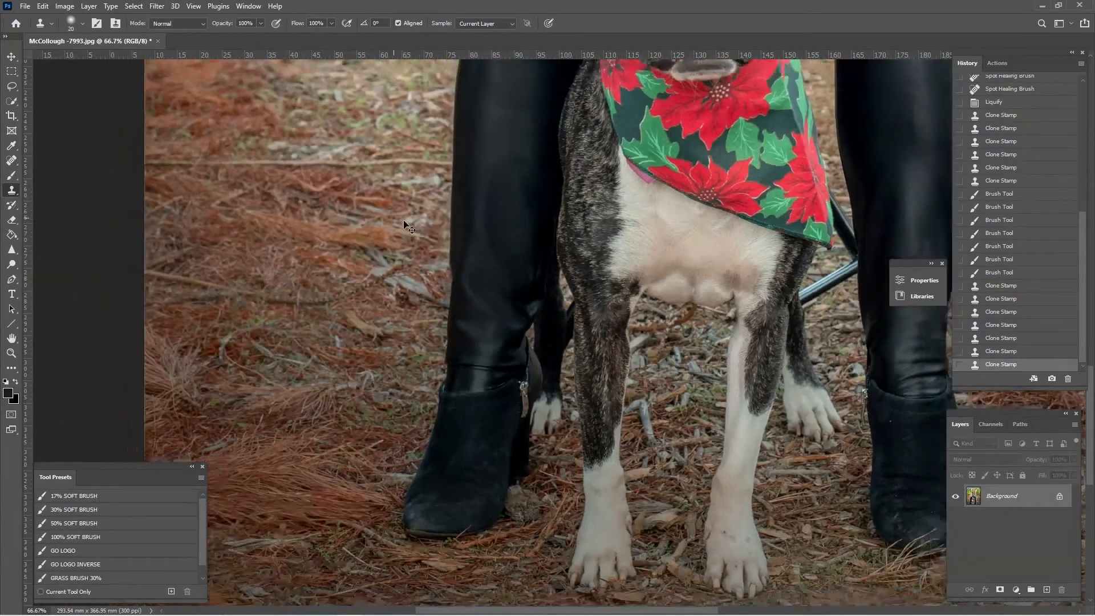
left_click(156, 7)
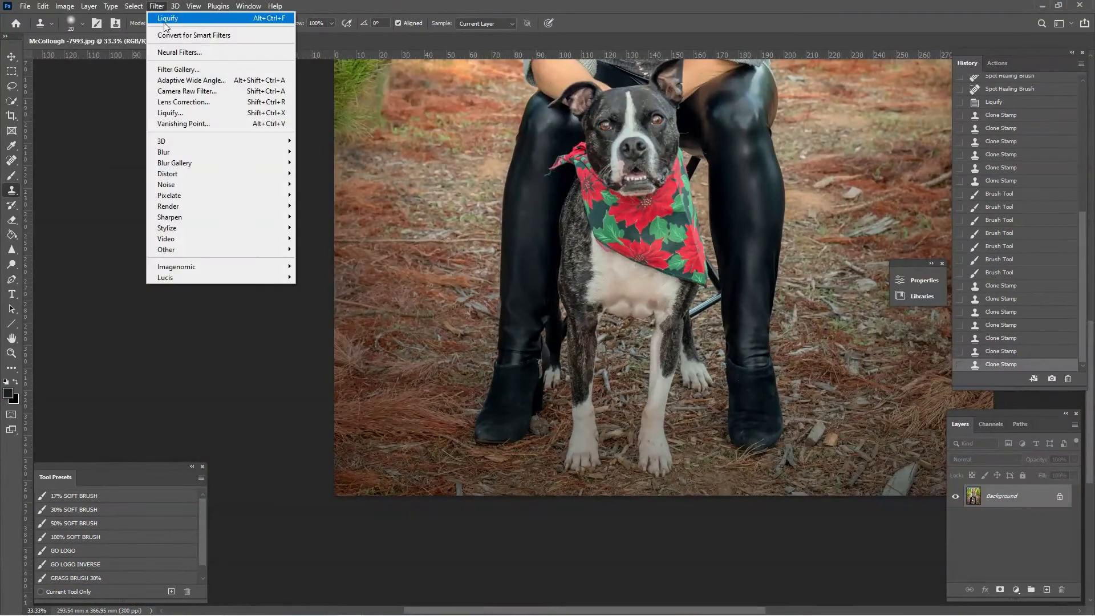
key("Escape")
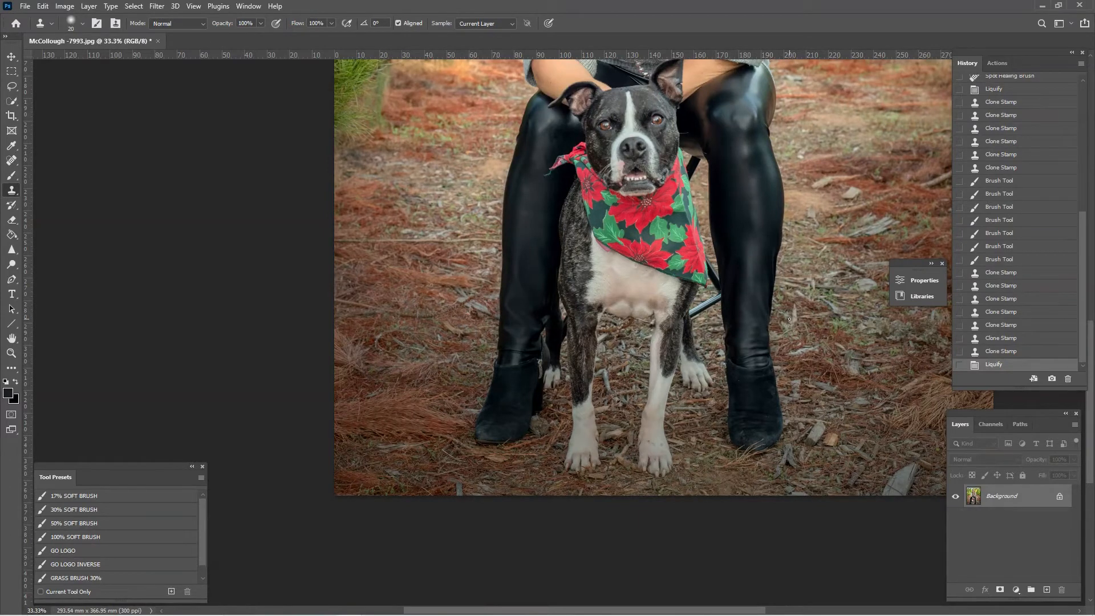
left_click(1025, 352)
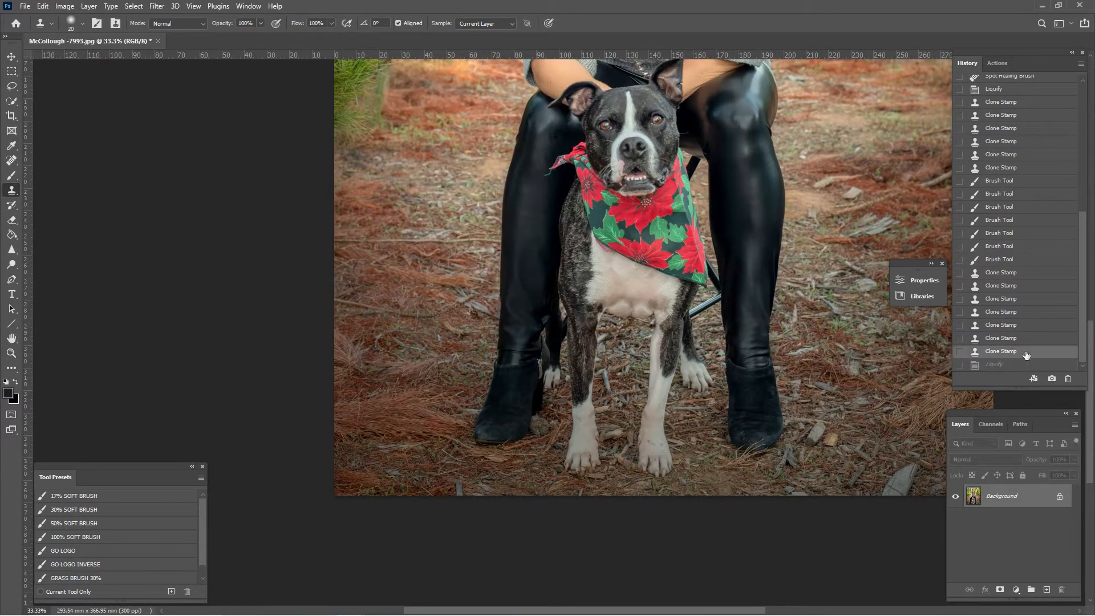
- Open the portrait in Liquify and smooth the left-hand leg's lower contour near the boot with brush size 90
left_click(156, 7)
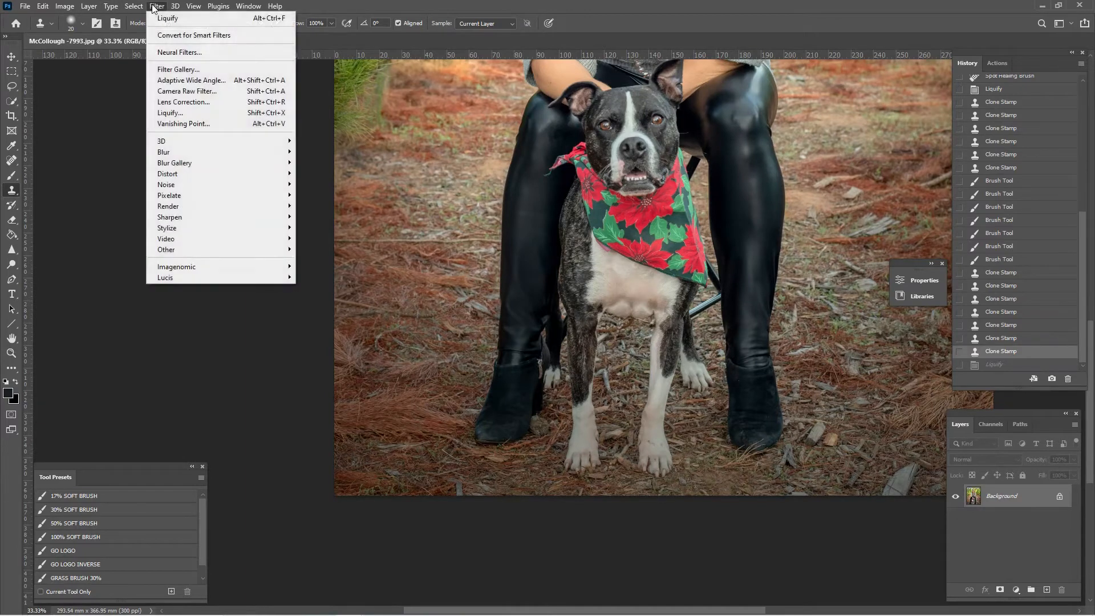
left_click(180, 116)
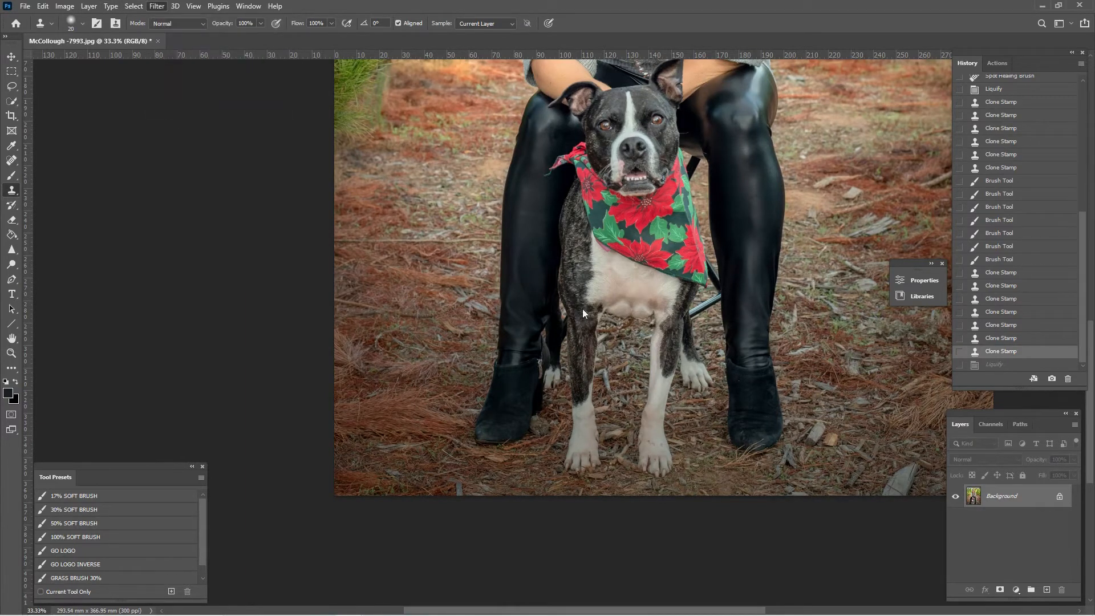
key("ctrl+plus")
key("ctrl+plus")
key("ctrl+plus")
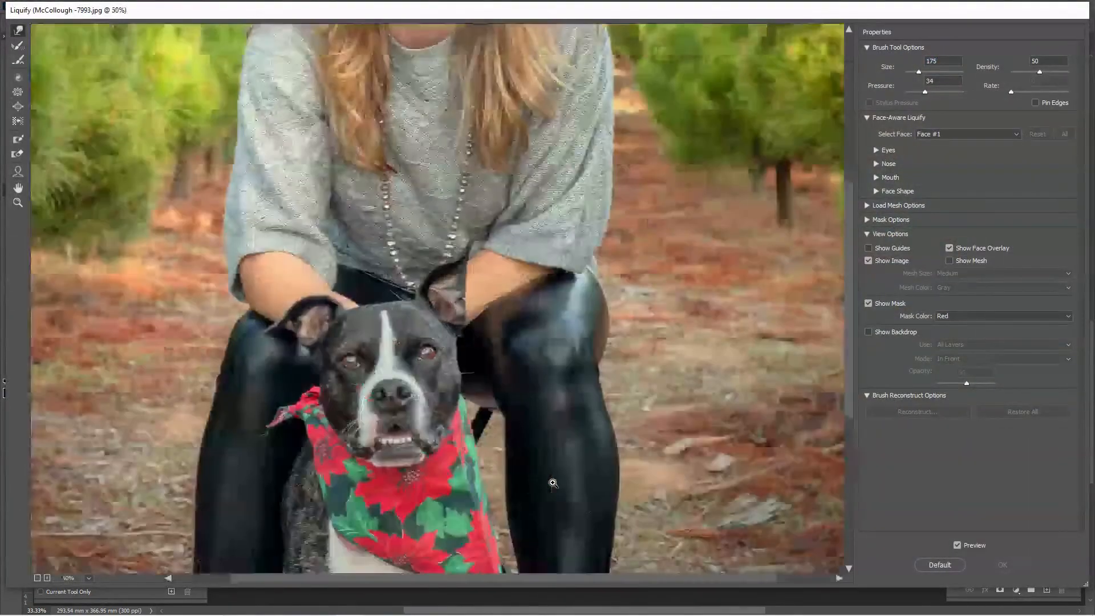
left_click_drag(661, 448, 753, 185)
key("ctrl+plus")
key("ctrl+plus")
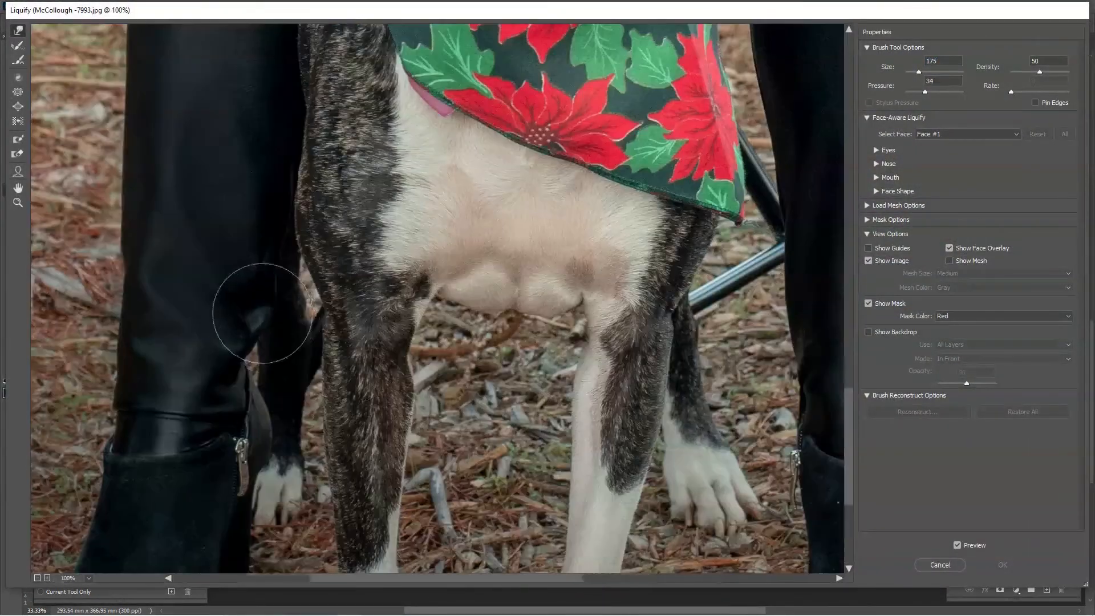
left_click_drag(266, 311, 392, 318)
key("bracketleft")
key("bracketleft")
key("bracketleft")
key("bracketleft")
key("bracketleft")
key("bracketleft")
key("bracketleft")
key("bracketleft")
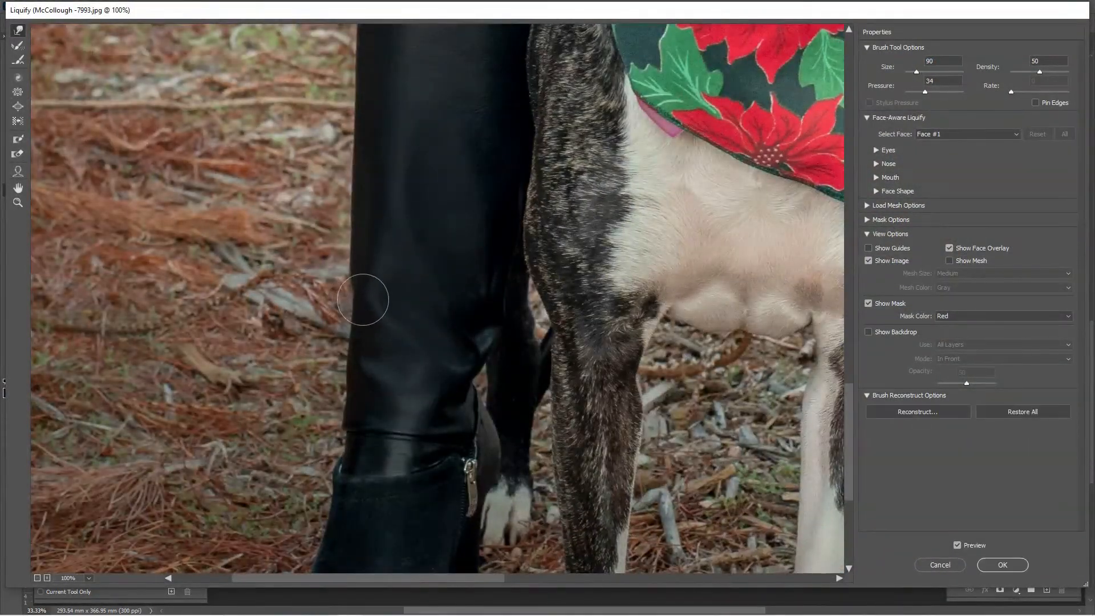
key("bracketright")
key("bracketright")
key("bracketright")
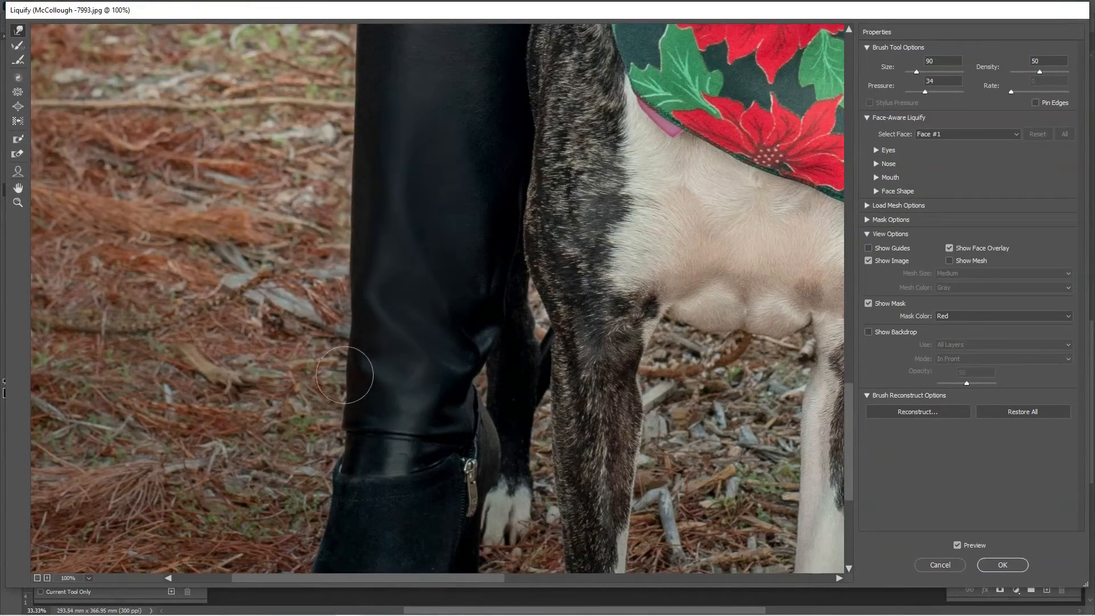
- Enlarge the Liquify brush to 200, smooth the right-hand leg's contour down to the boot, and apply the filter
key("ctrl+minus")
key("ctrl+minus")
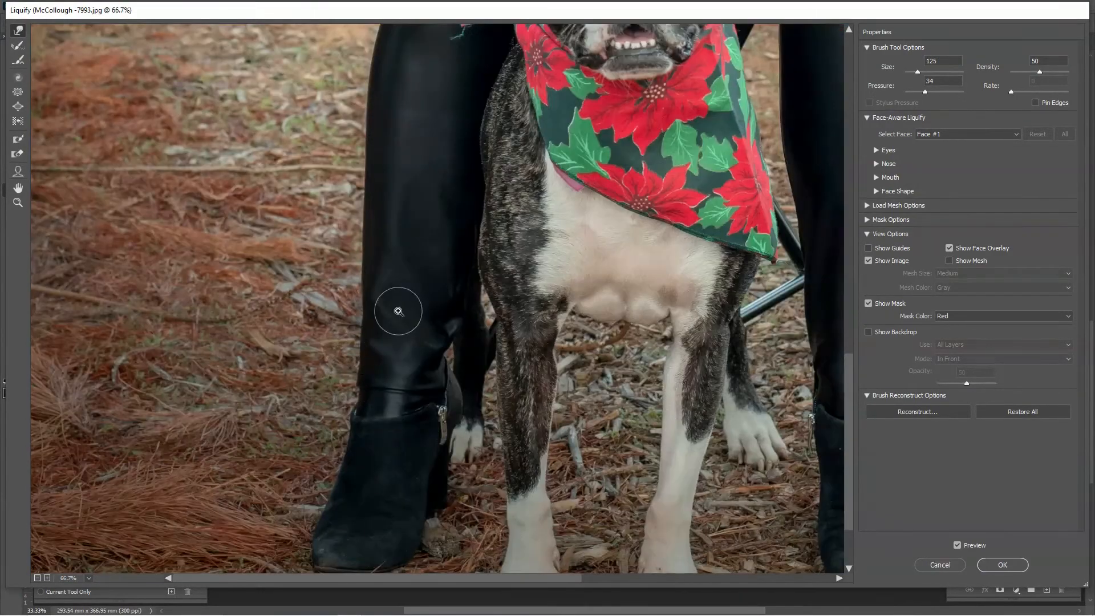
key("bracketright")
key("bracketright")
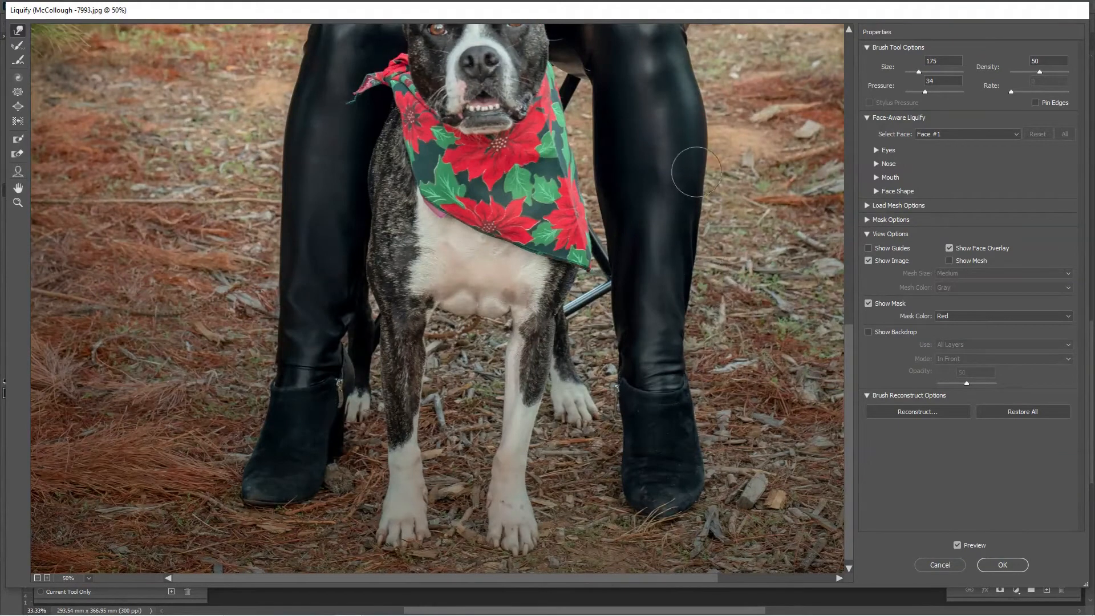
key("bracketright")
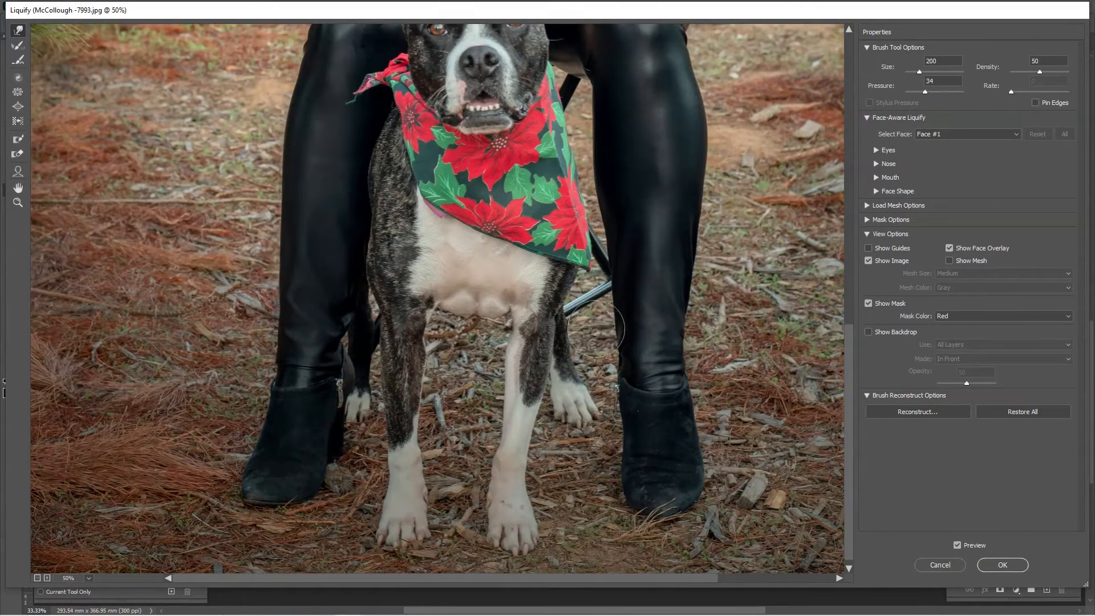
key("ctrl+minus")
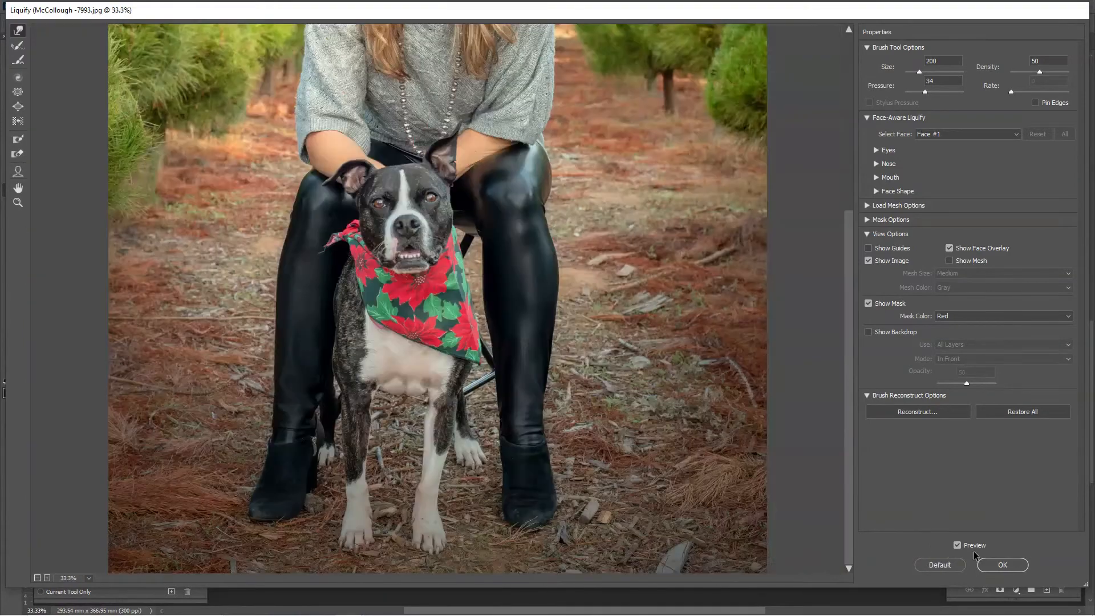
left_click(1003, 565)
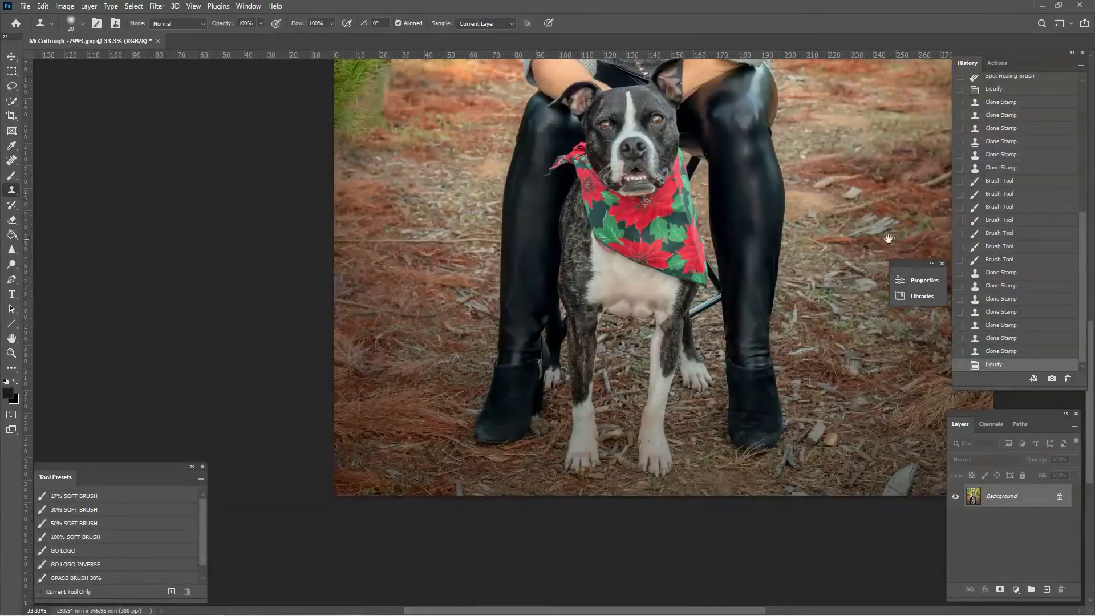
- Review the retouched leather pants in the full portrait
left_click_drag(889, 238, 804, 317)
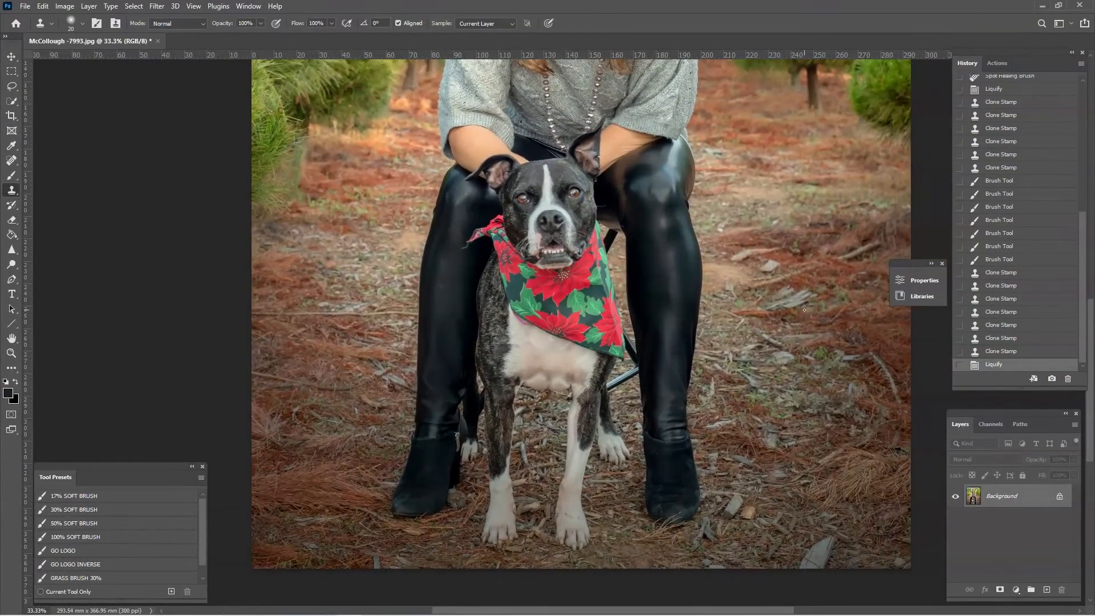
key("ctrl+minus")
key("ctrl+minus")
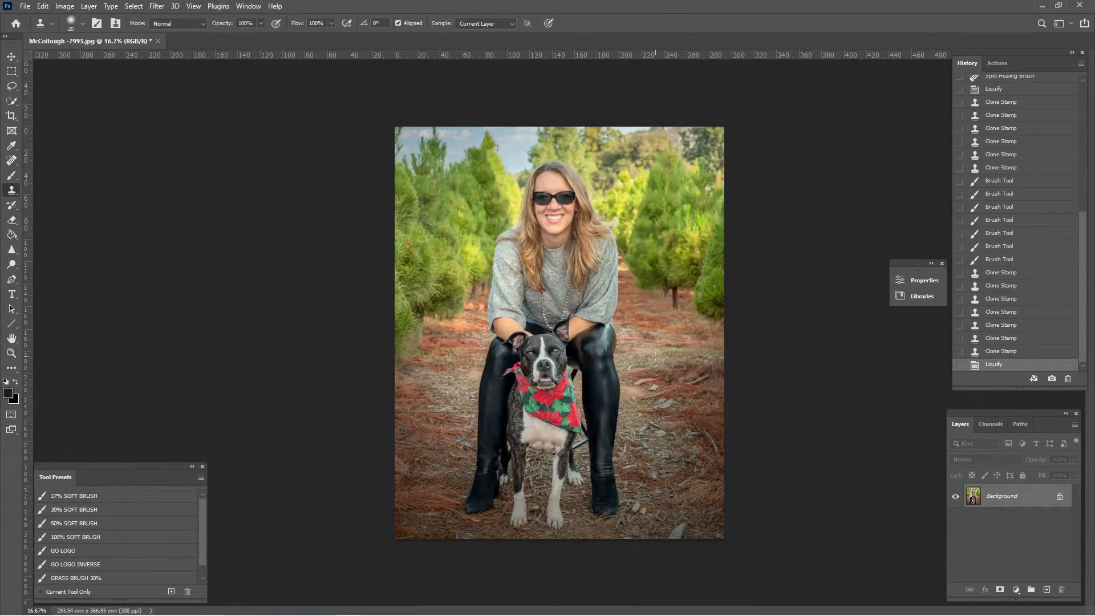
key("ctrl+plus")
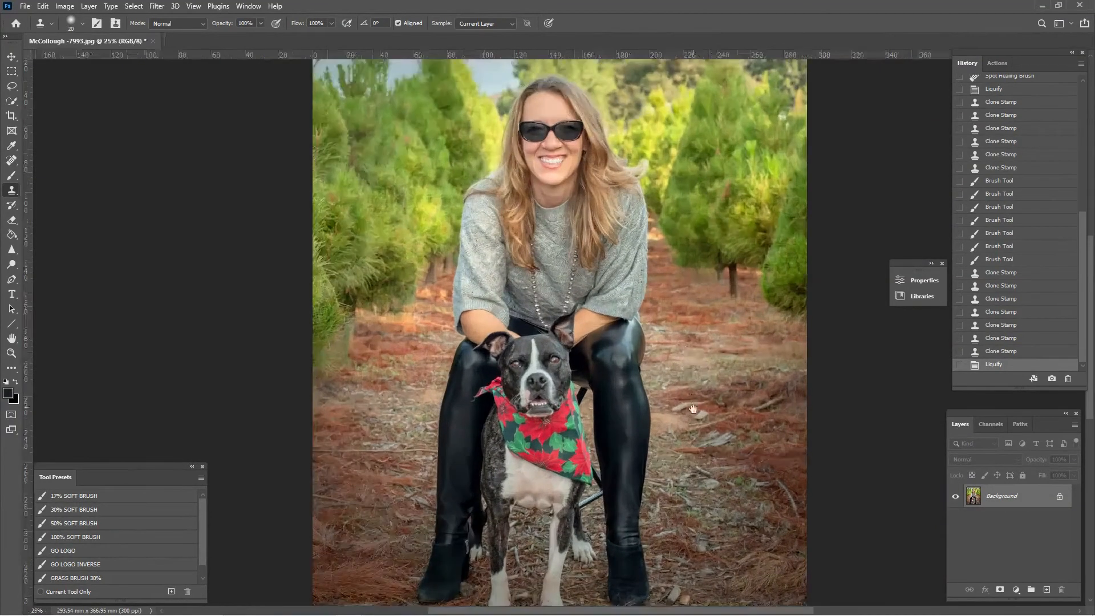
- Clone smoother leather over the creases above the right-hand boot in Lighten mode with brush size 60, at 37% and 53% opacity
left_click_drag(709, 326, 713, 297)
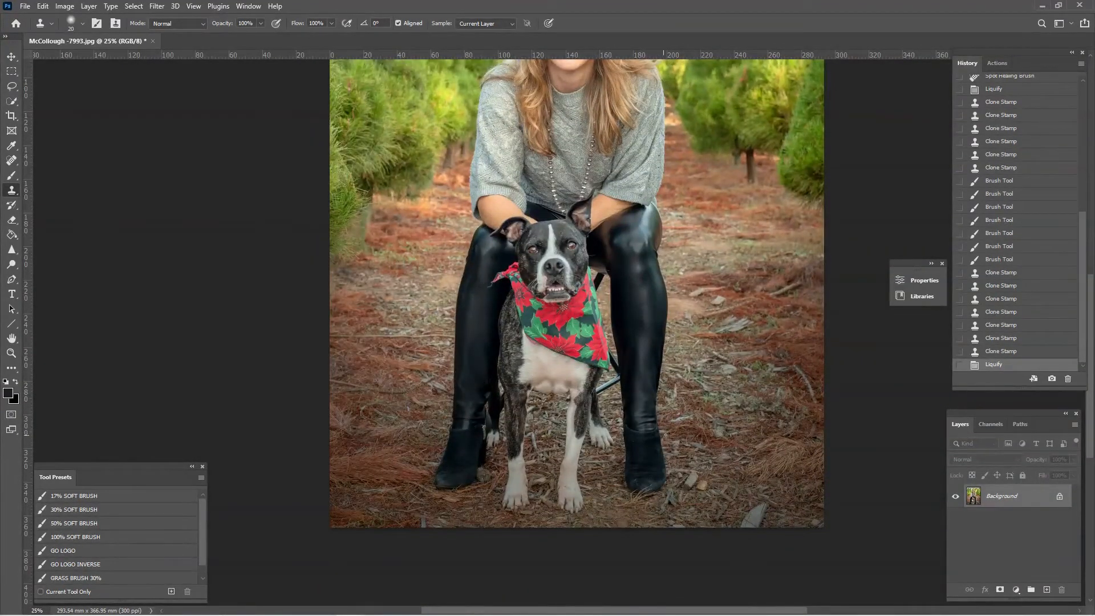
scroll(693, 449, "up", 3)
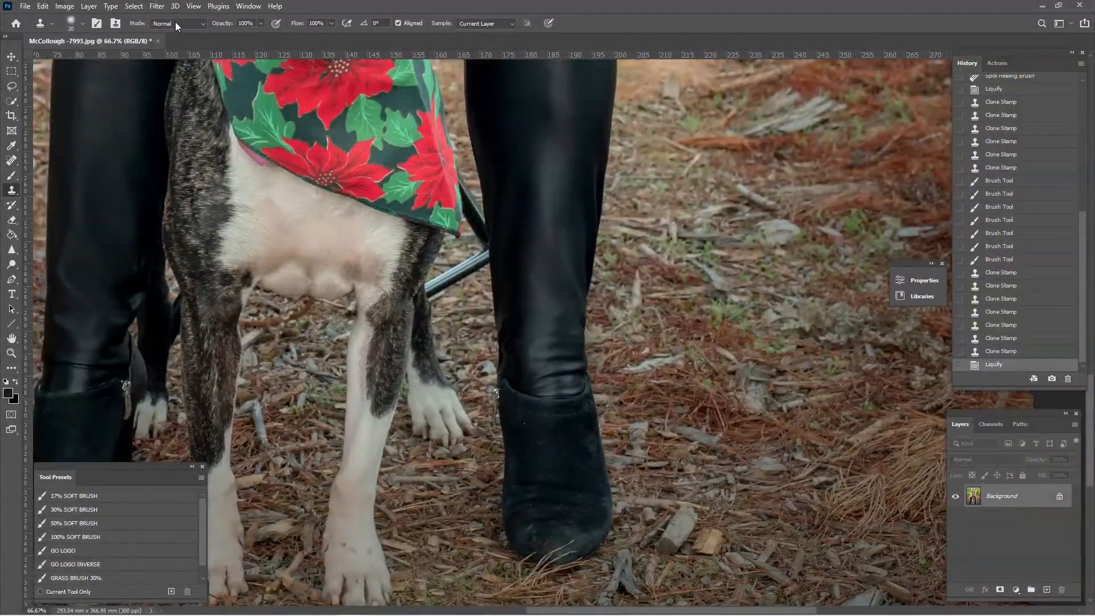
left_click(177, 24)
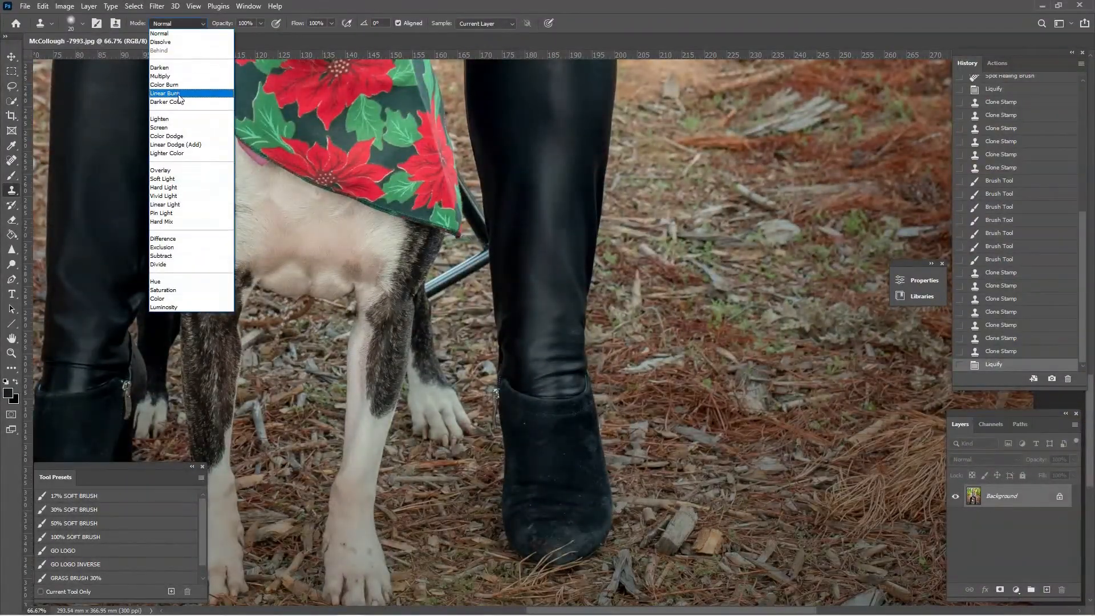
left_click(171, 122)
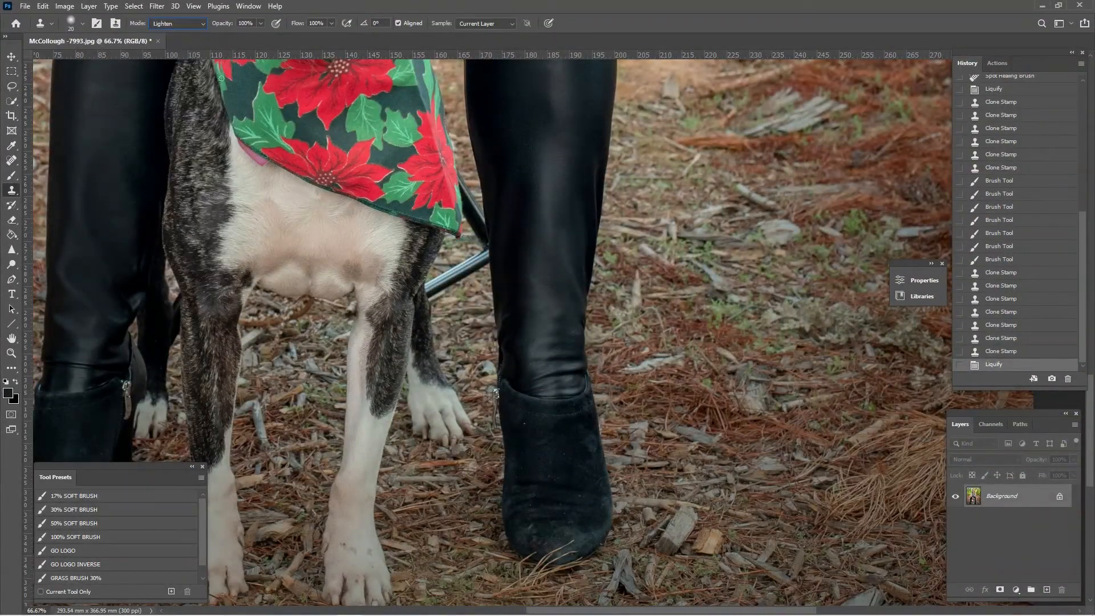
left_click(261, 23)
key("bracketright")
key("bracketright")
key("bracketright")
key("bracketright")
left_click(575, 218, "alt")
left_click_drag(576, 372, 547, 375)
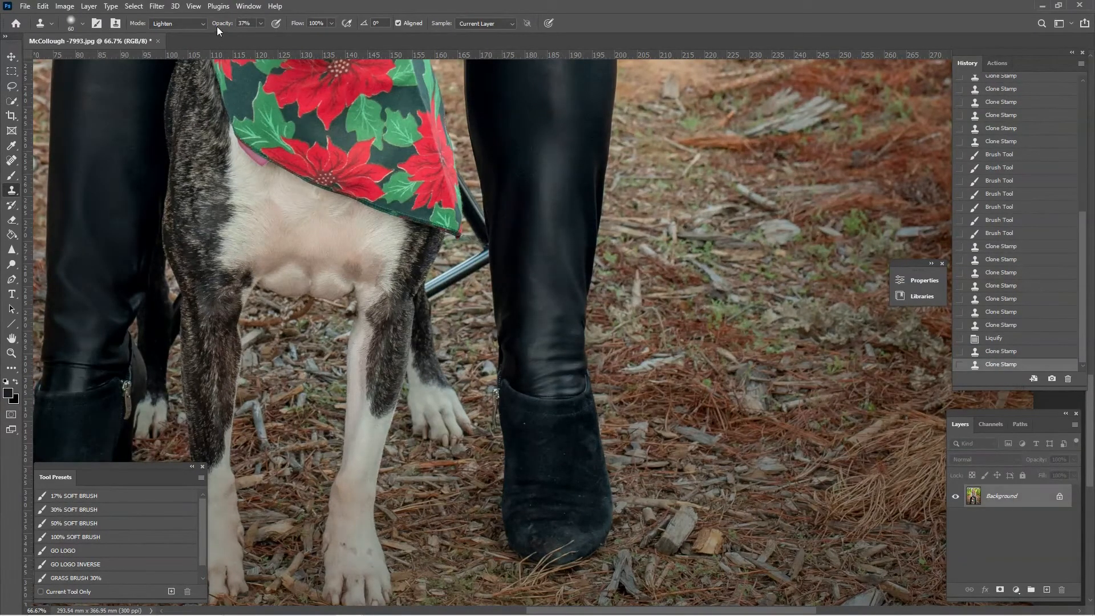
left_click_drag(217, 30, 234, 32)
left_click_drag(576, 369, 540, 372)
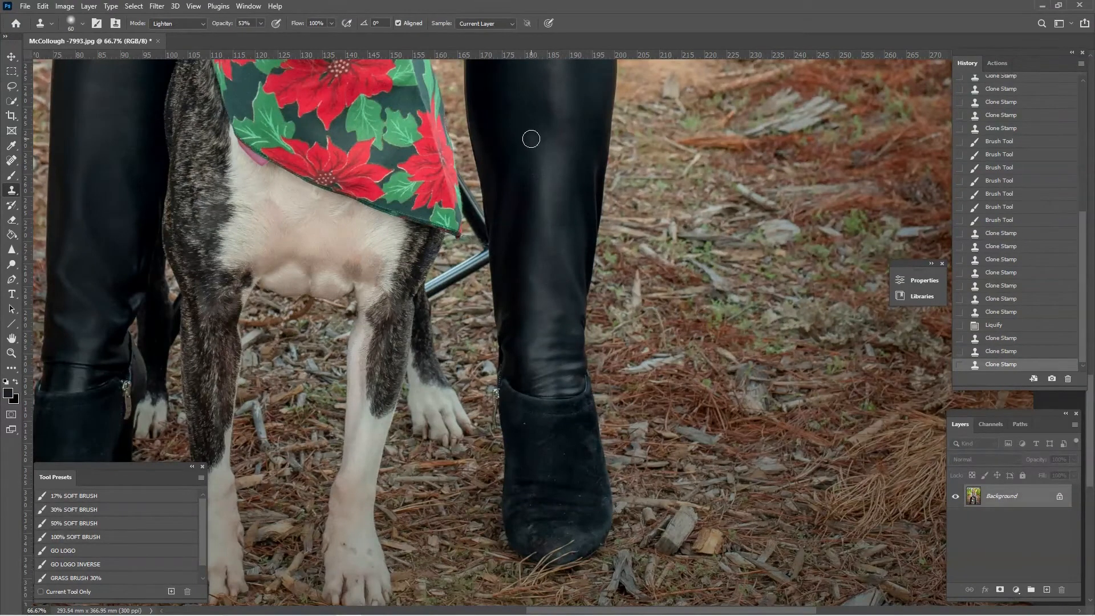
- Clone darker leather from higher on the right-hand leg over the bright ankle creases in Darken mode at 53% opacity
left_click(177, 24)
left_click(177, 70)
left_click(576, 228, "alt")
mouse_move(569, 358)
left_mouse_down()
mouse_move(543, 356)
mouse_move(567, 360)
mouse_move(574, 379)
mouse_move(564, 390)
mouse_move(542, 375)
mouse_move(547, 387)
mouse_move(545, 343)
mouse_move(563, 348)
mouse_move(561, 383)
left_mouse_up()
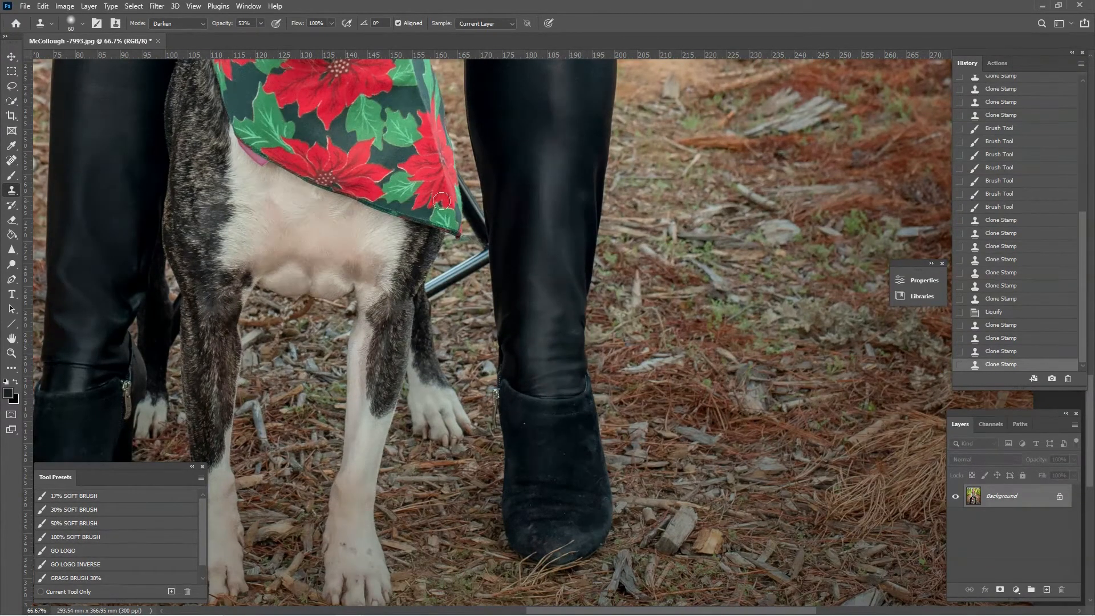
- Remove the remaining creases above the right-hand boot with the Spot Healing Brush at size 25
key("j")
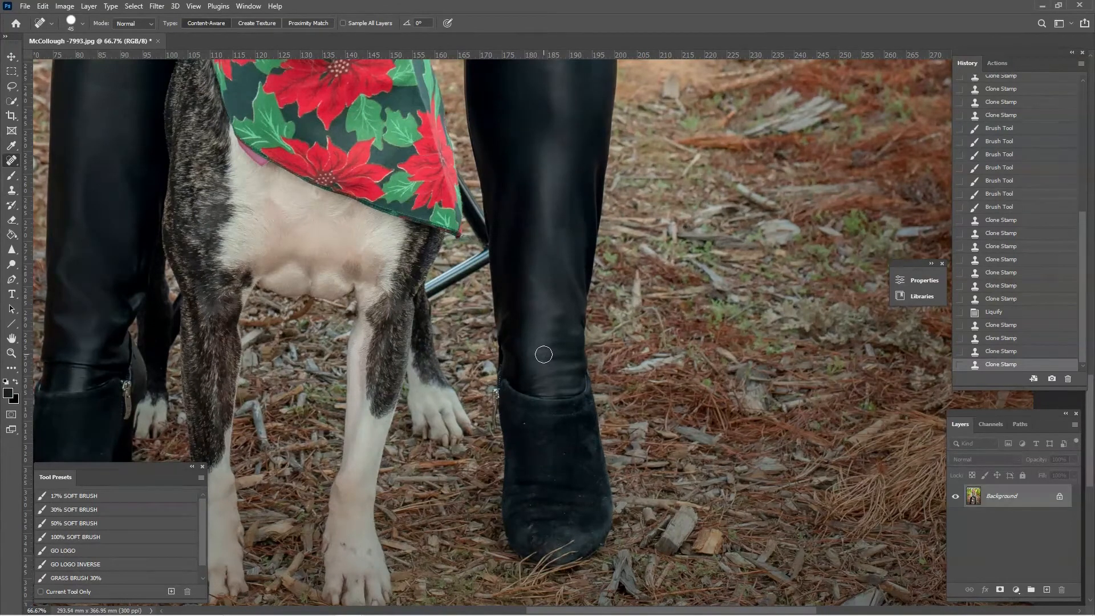
key("bracketleft")
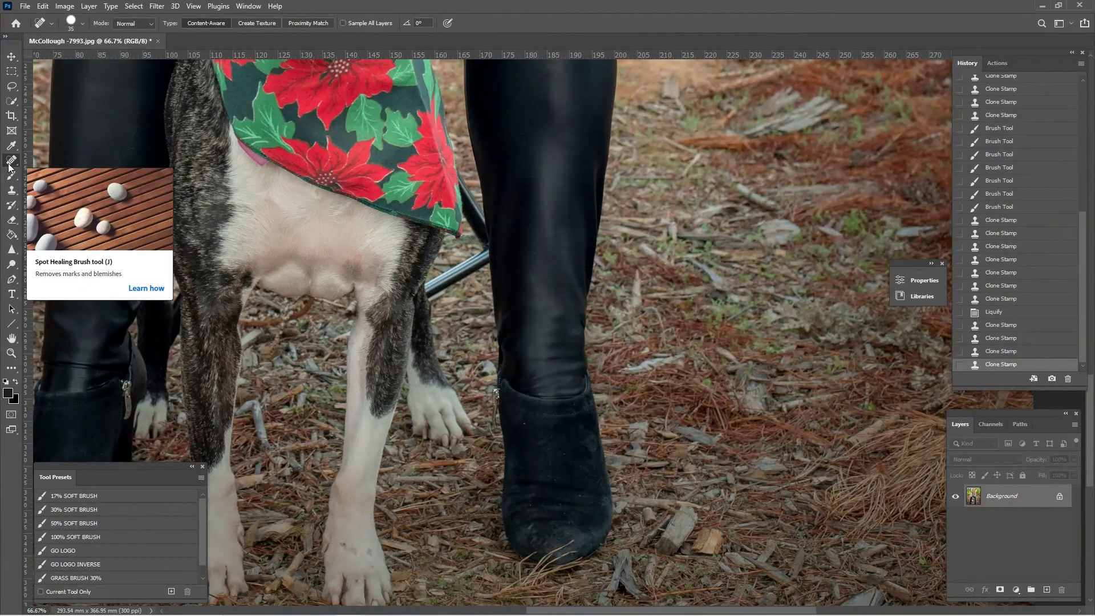
key("bracketleft")
key("bracketleft")
mouse_move(528, 358)
left_mouse_down()
mouse_move(565, 357)
mouse_move(544, 352)
mouse_move(557, 344)
left_mouse_up()
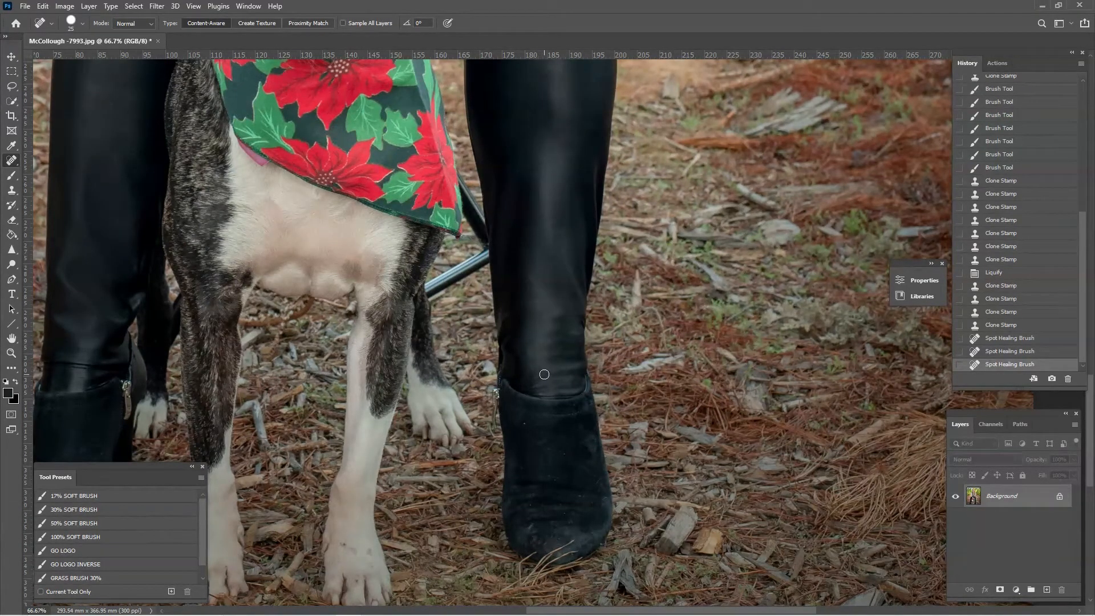
left_click_drag(552, 376, 562, 375)
mouse_move(551, 323)
left_mouse_down()
mouse_move(562, 317)
mouse_move(551, 335)
left_mouse_up()
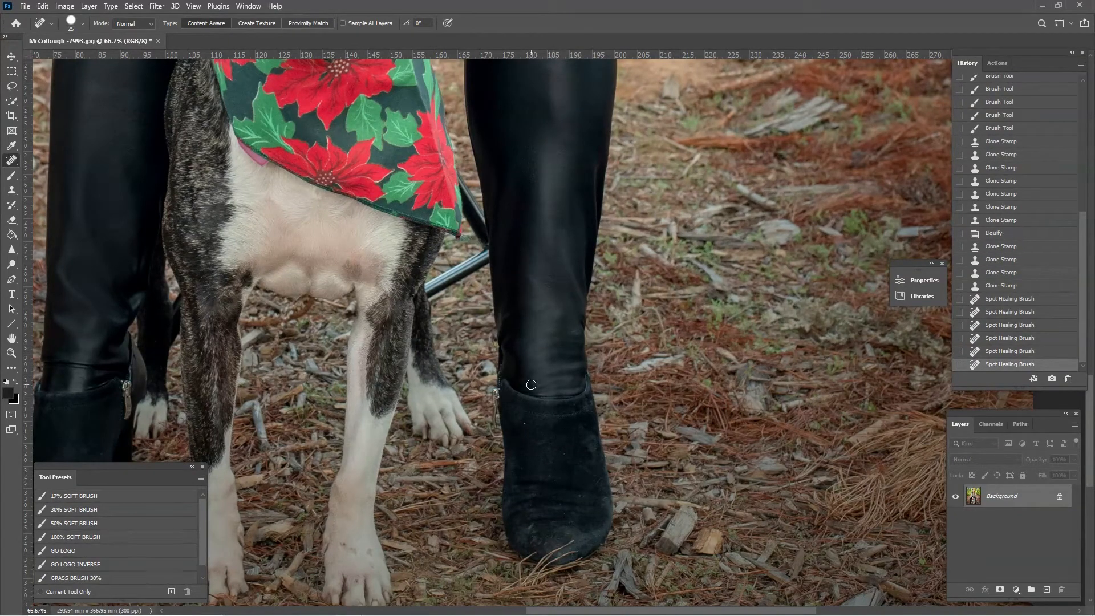
- Compare the lower legs with the last Brush Tool history state, and return to the latest Spot Healing Brush state
left_click(1037, 286)
left_click(1035, 129)
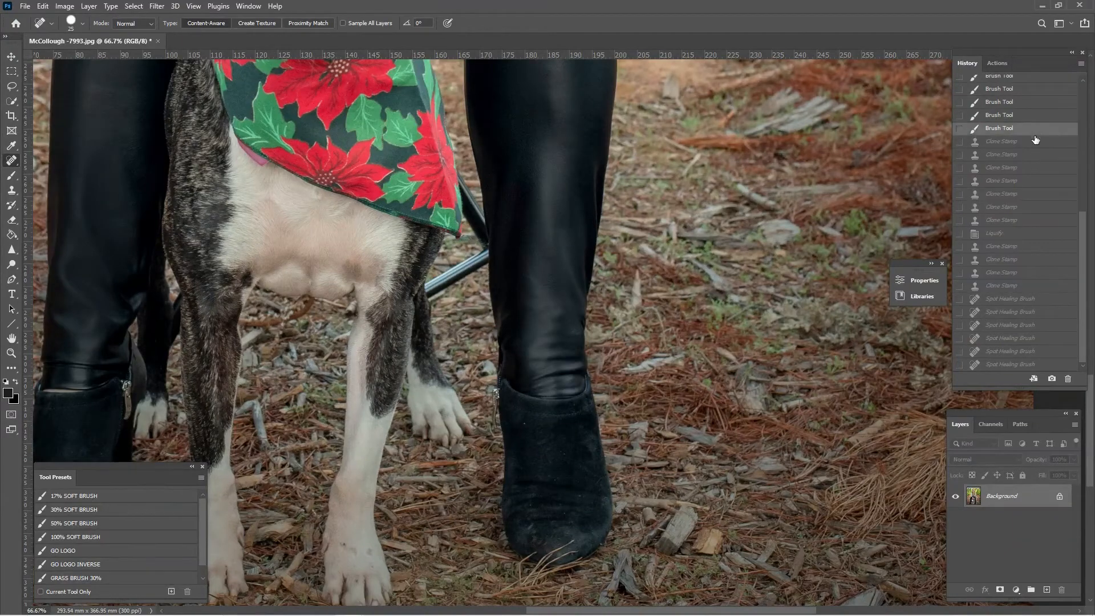
left_click(1031, 364)
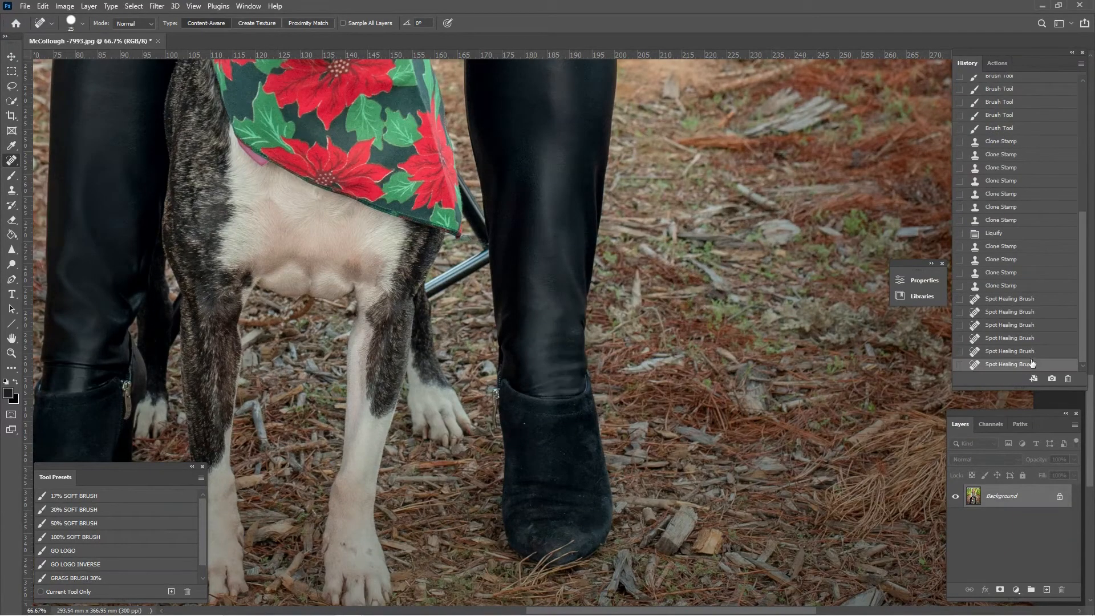
- Compare the full retouched portrait with the original snapshot, and restore the latest Spot Healing Brush state
key("ctrl+minus")
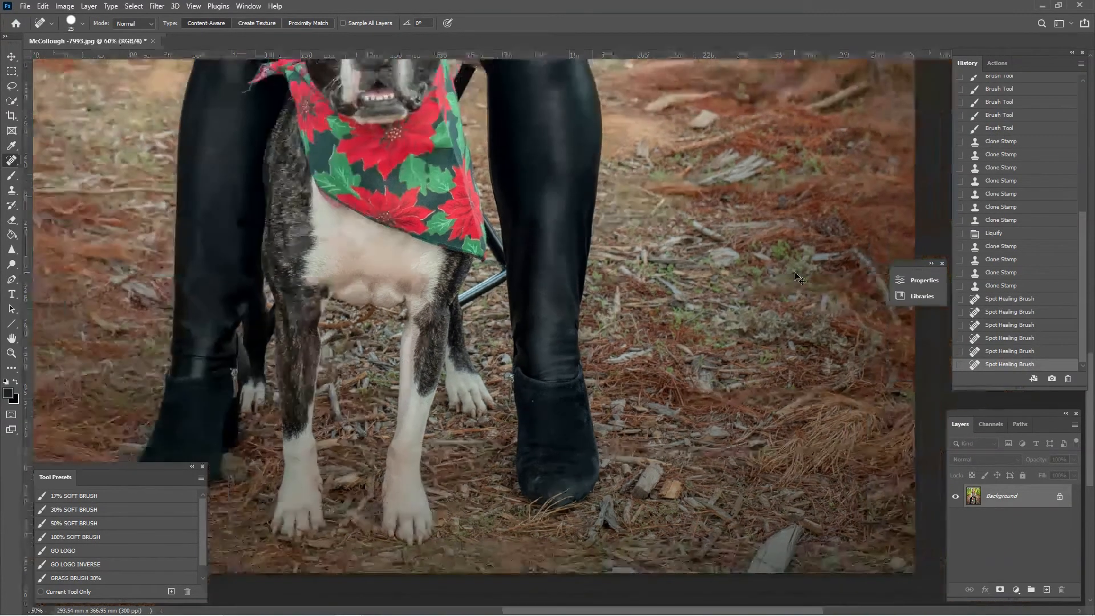
key("ctrl+minus")
key("ctrl+minus")
key("ctrl+minus")
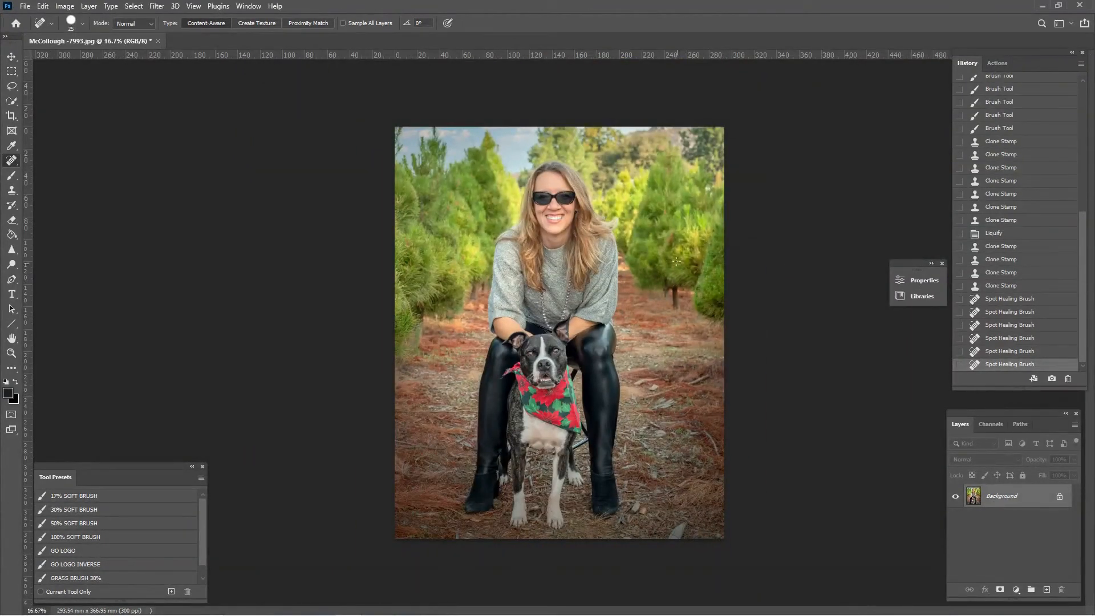
key("ctrl+plus")
key("ctrl+minus")
key("ctrl+plus")
key("ctrl+minus")
left_click_drag(1081, 283, 1079, 48)
left_click(1063, 86)
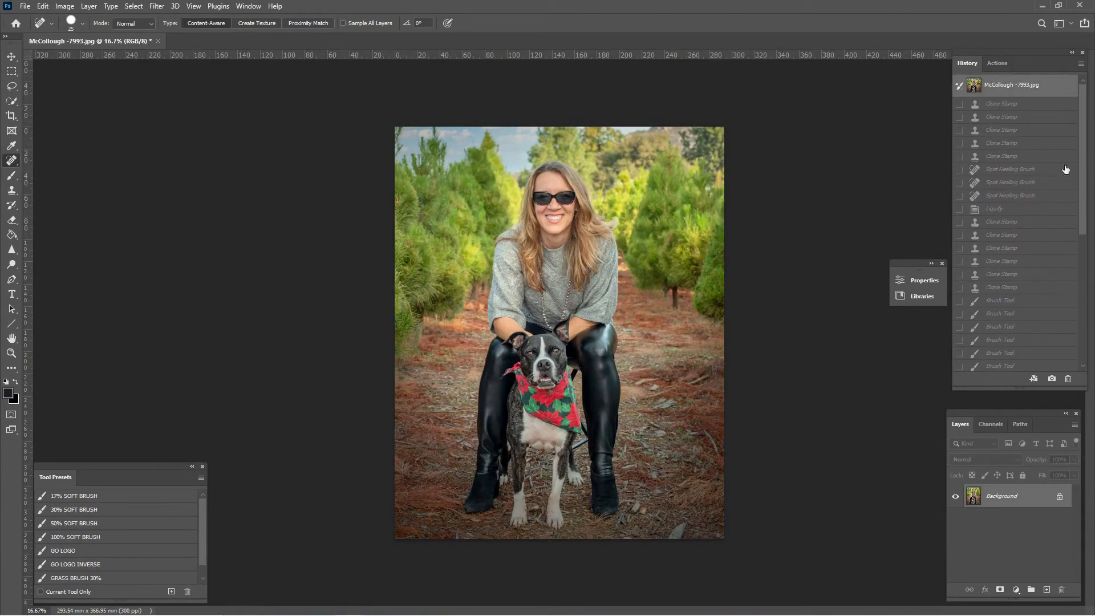
scroll(1072, 183, "down", 10)
left_click(1038, 364)
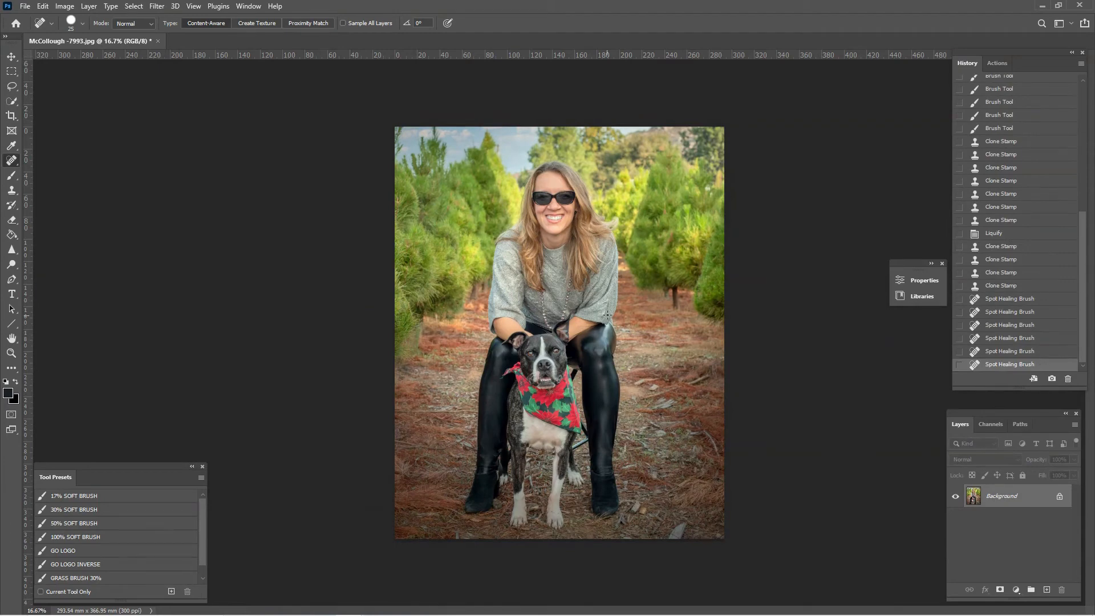
- Sample a leather tone from the right-hand thigh and paint over its glare in Darken mode at 25% opacity, brush size 150
key("ctrl+plus")
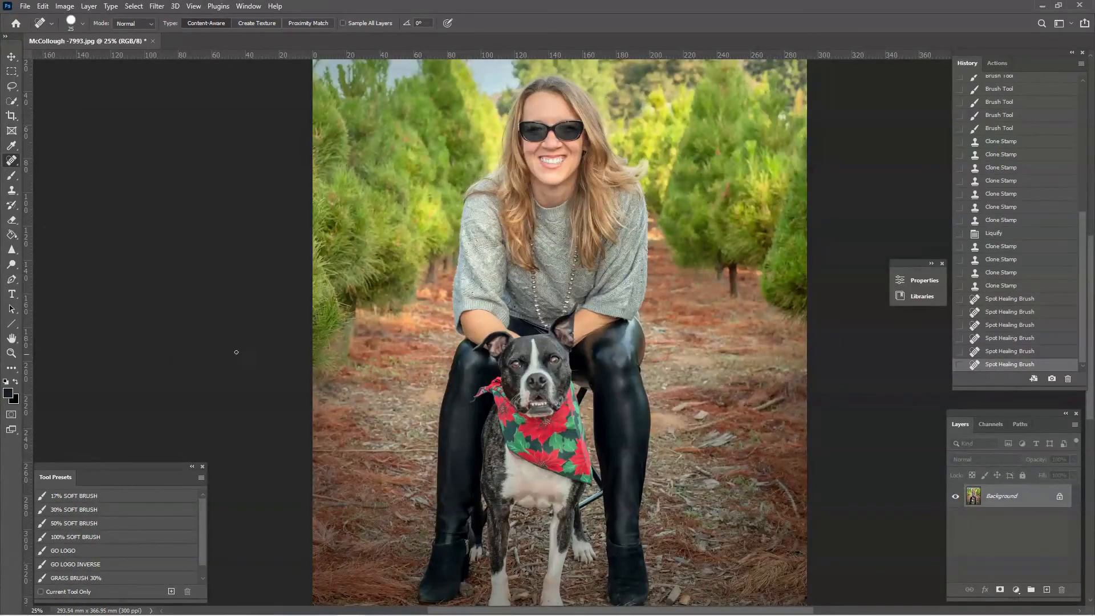
key("i")
left_click(619, 327)
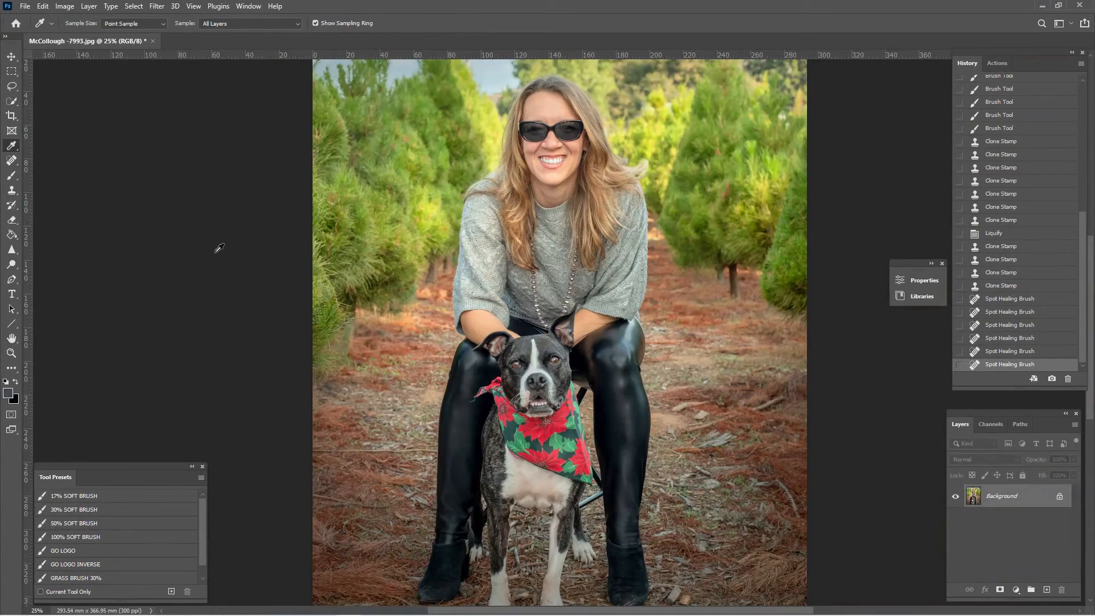
left_click(12, 175)
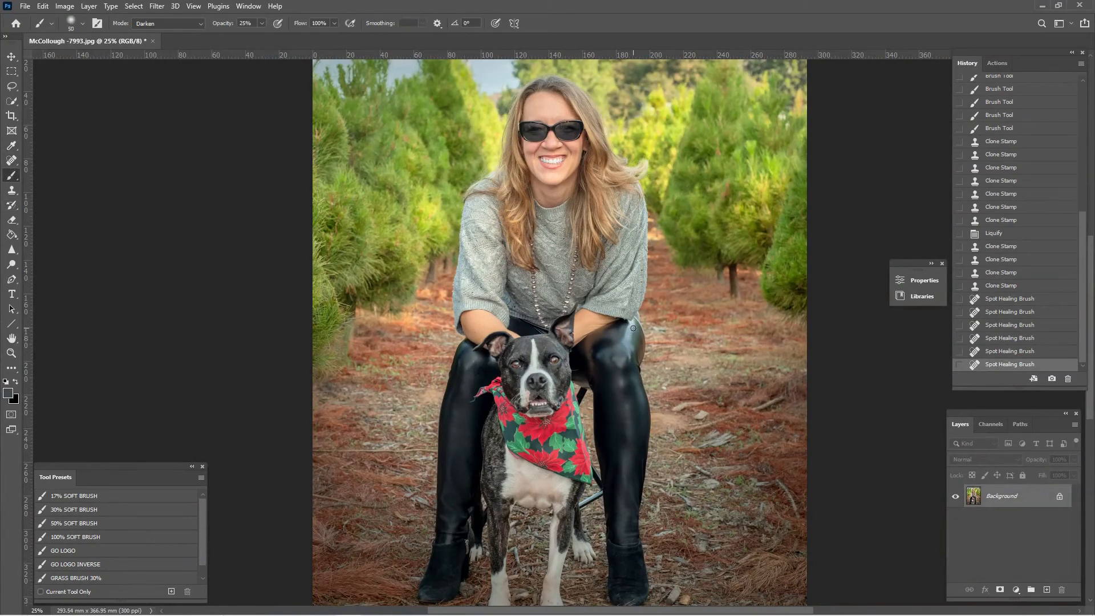
key("bracketright")
key("bracketright")
key("bracketright")
key("bracketright")
left_click(633, 323)
left_click_drag(632, 329, 628, 349)
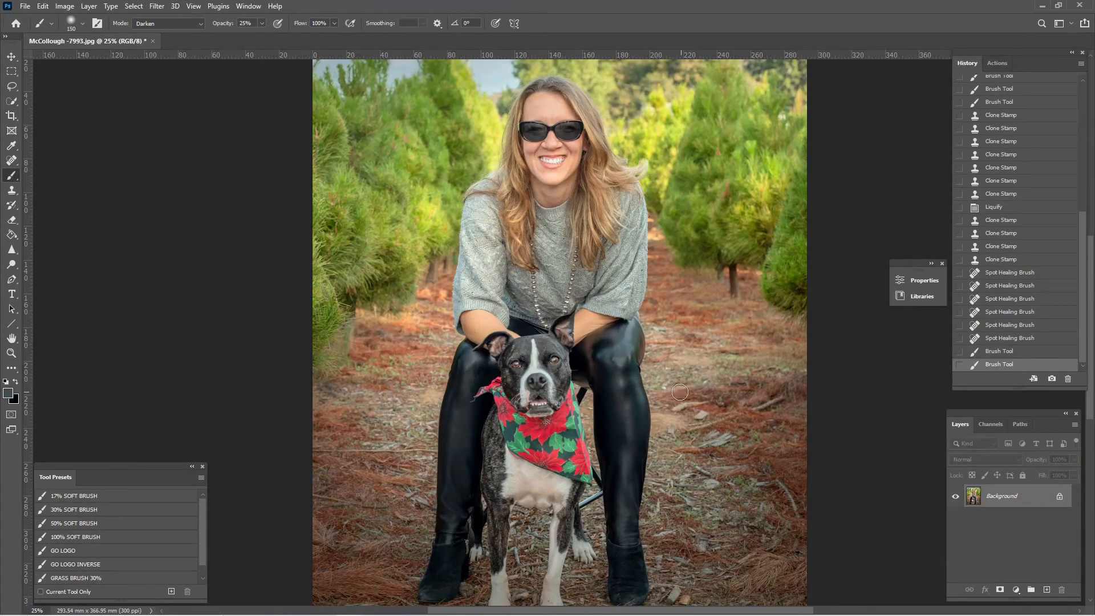
- Check the whole portrait against the original snapshot, and restore the last Brush Tool history state
key("ctrl+minus")
scroll(1066, 87, "up", 8)
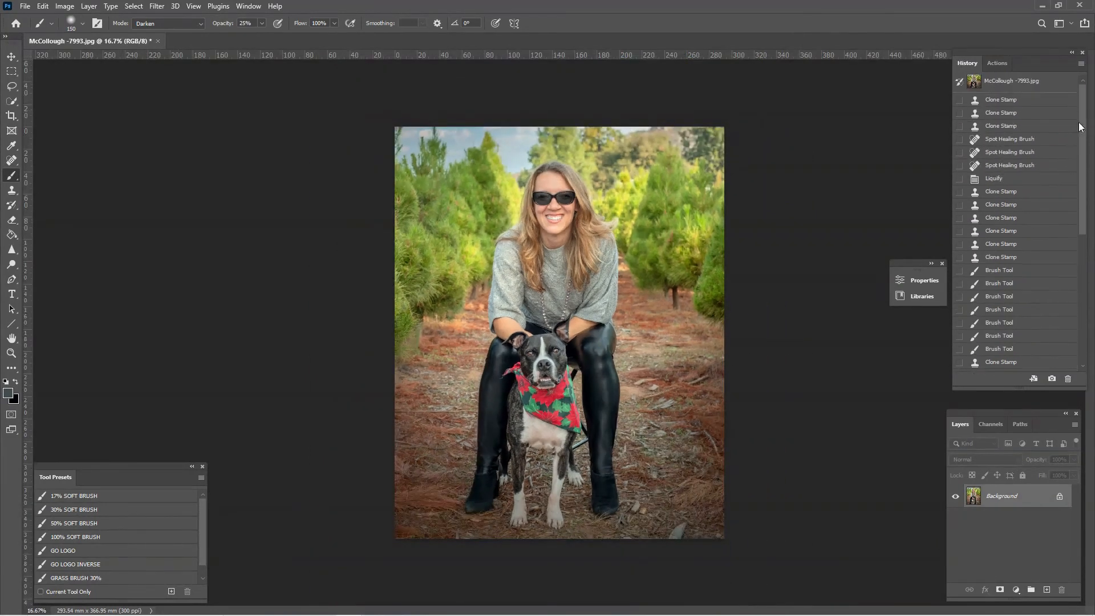
left_click(1065, 86)
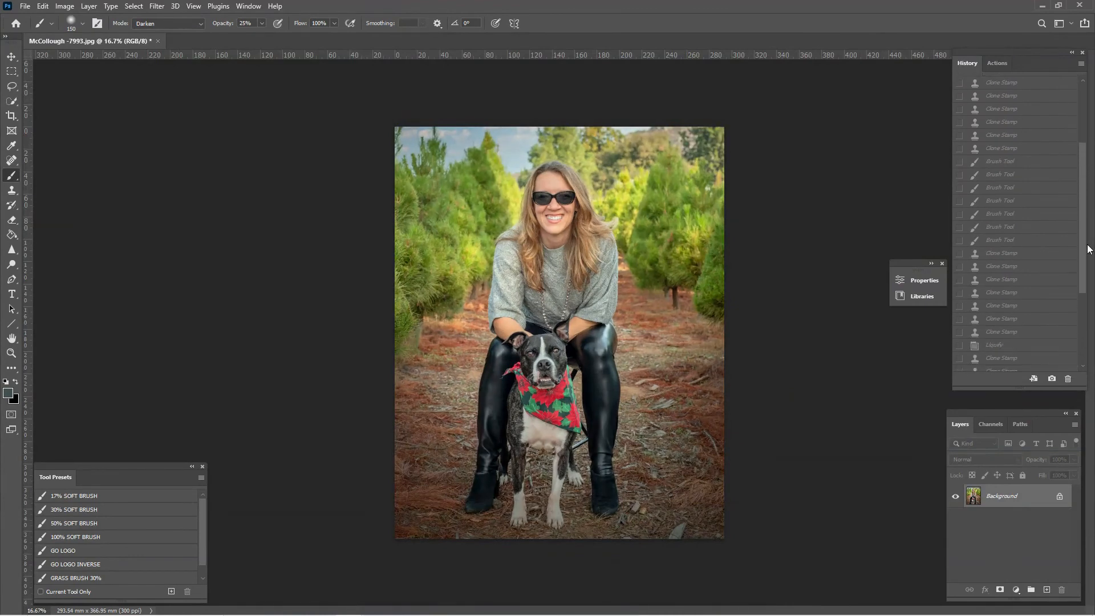
scroll(1070, 257, "down", 10)
scroll(1085, 291, "down", 4)
left_click(1055, 365)
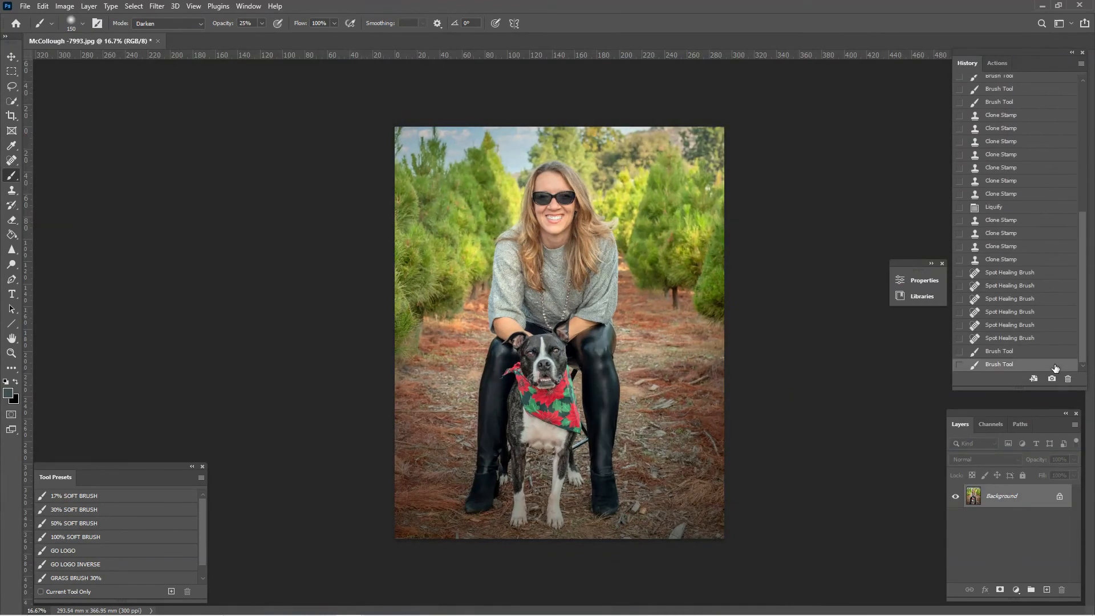